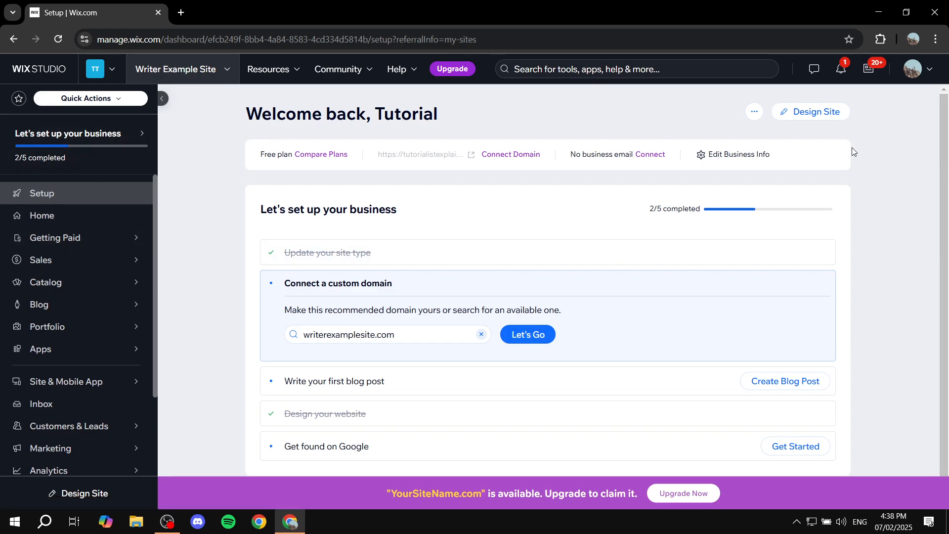
Open the Writer Example Site in the Wix Editor via Design Site.
click(809, 117)
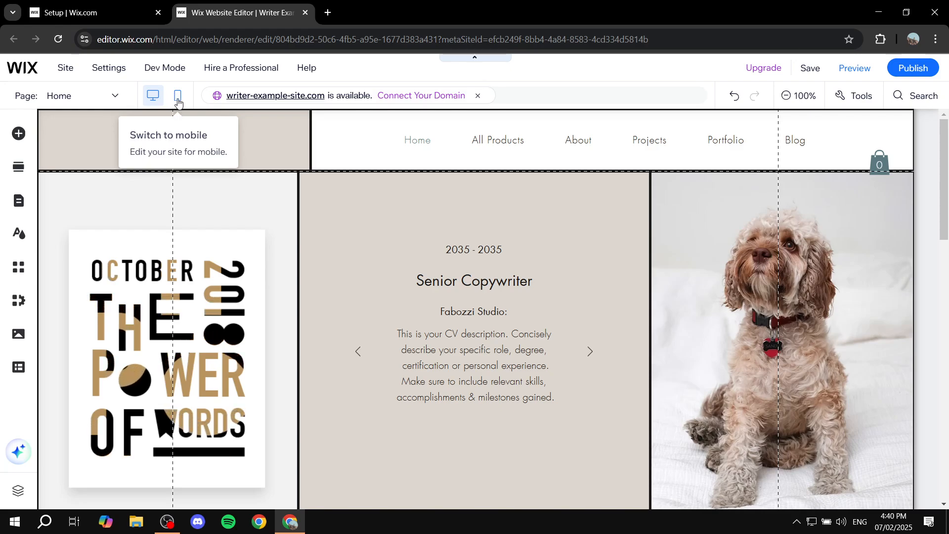
Switch the editor from desktop to the mobile version of the Home page.
click(177, 95)
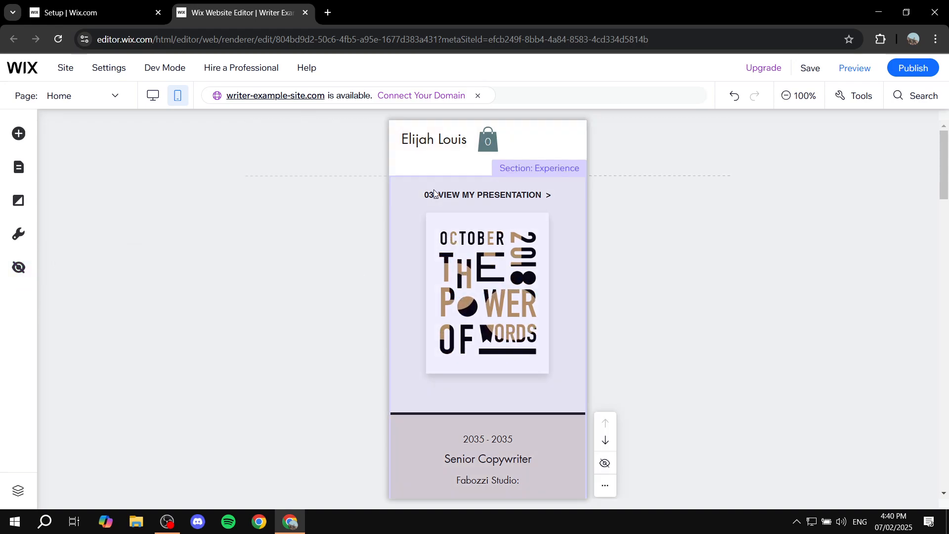
Unhide the Mobile Menu Icon from the Hidden on Mobile list and select it in the header.
click(20, 269)
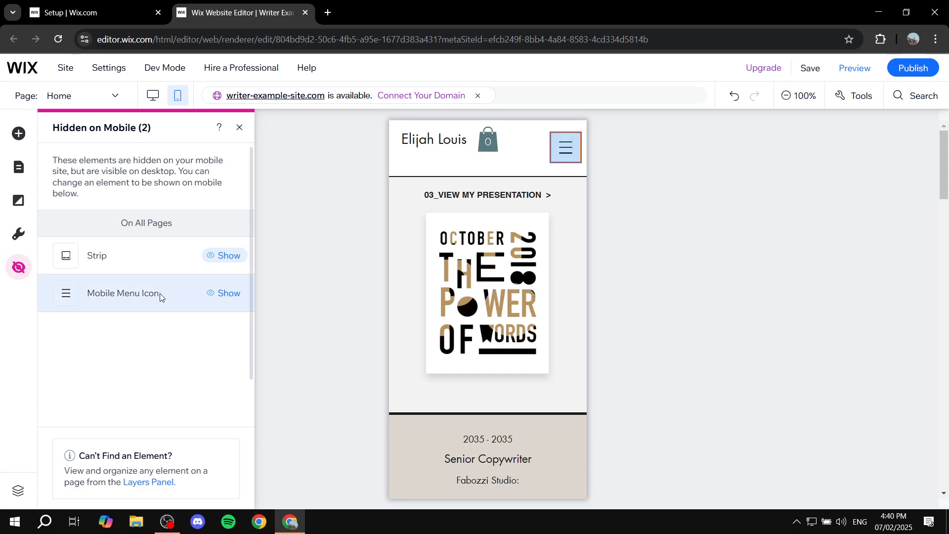
click(234, 297)
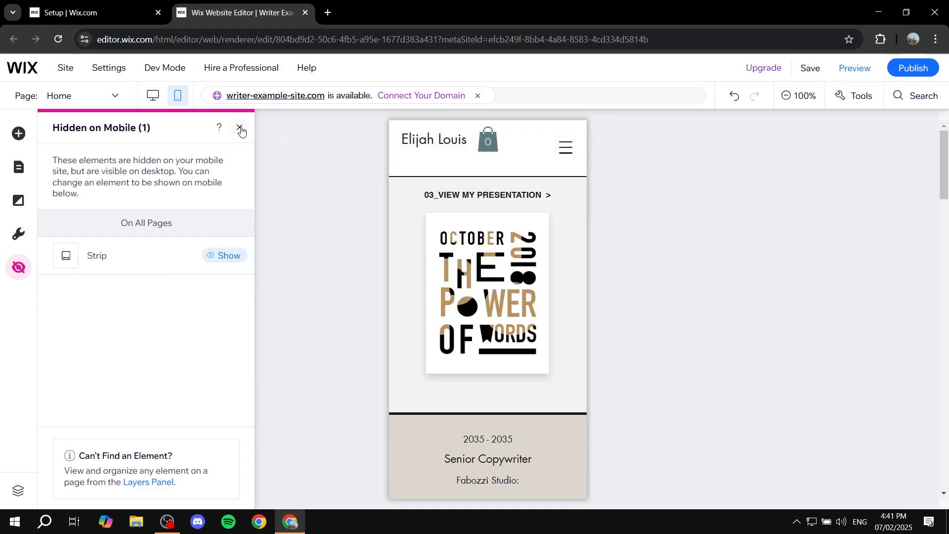
click(240, 128)
click(579, 143)
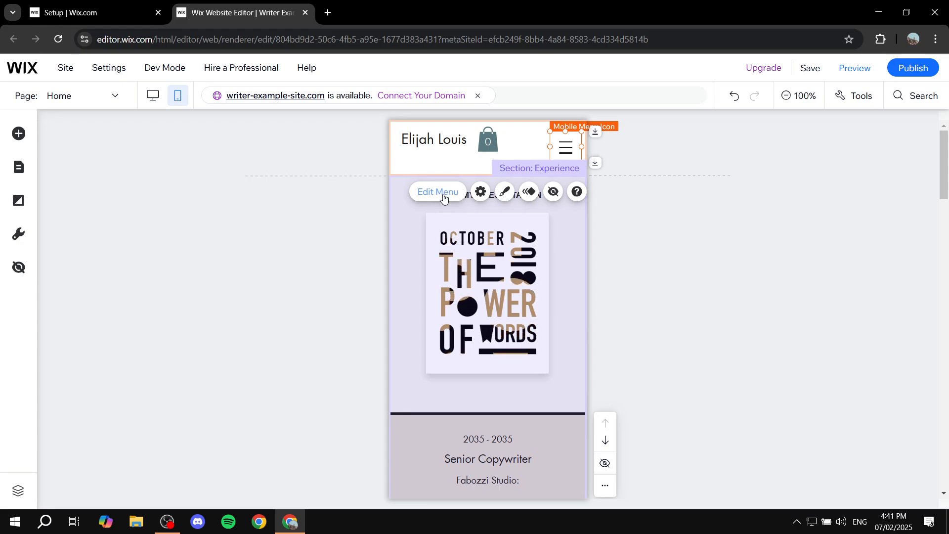
click(701, 183)
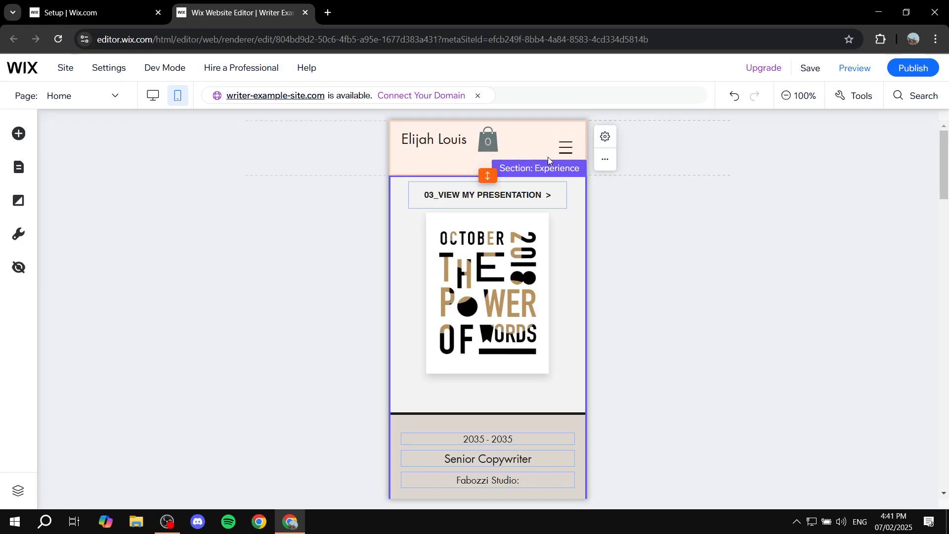
click(20, 171)
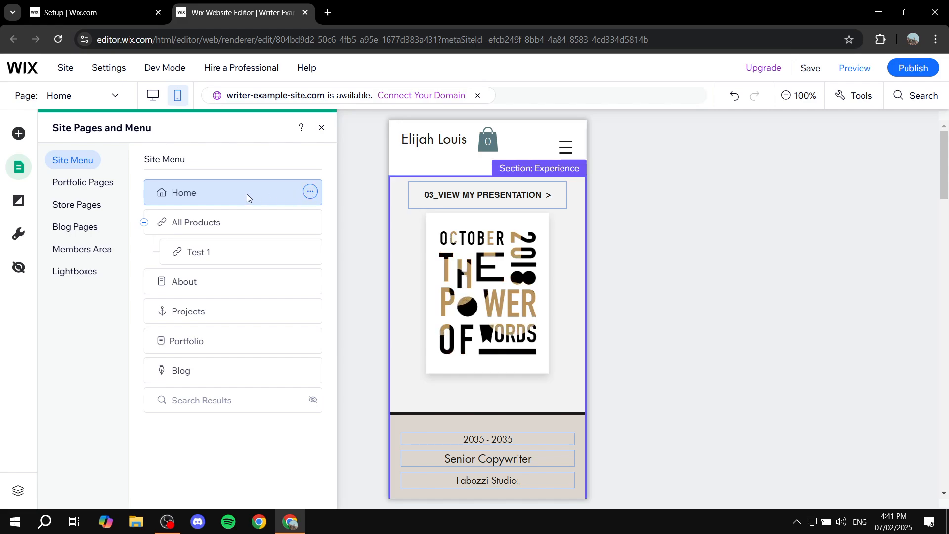
click(314, 192)
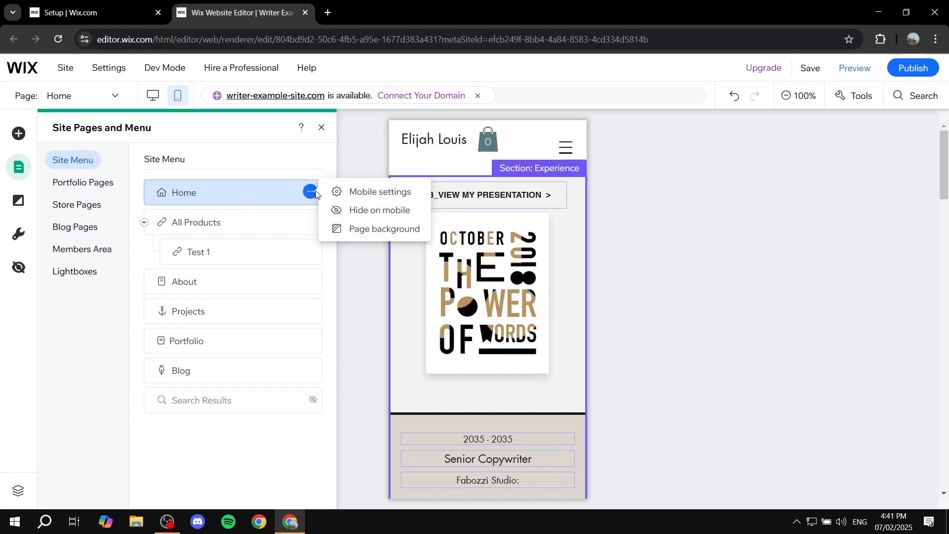
click(357, 192)
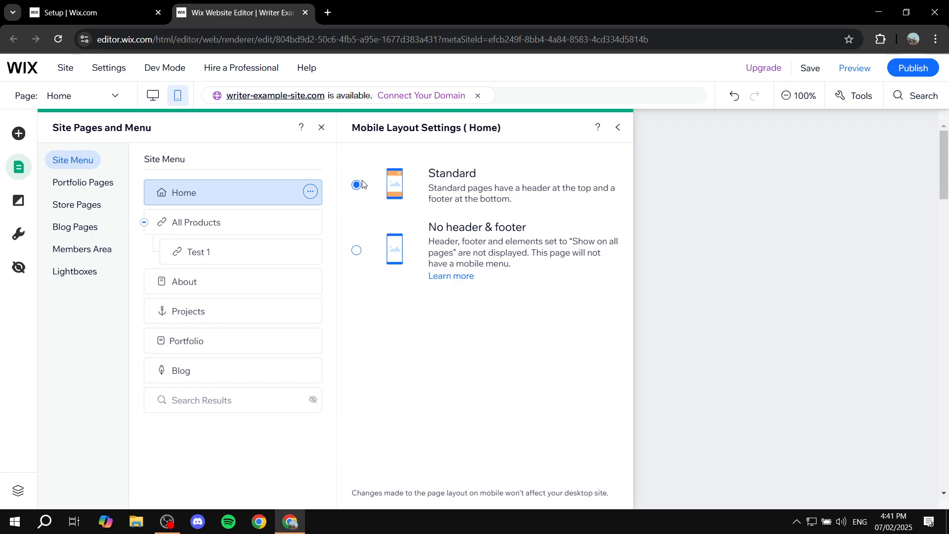
click(379, 246)
click(618, 127)
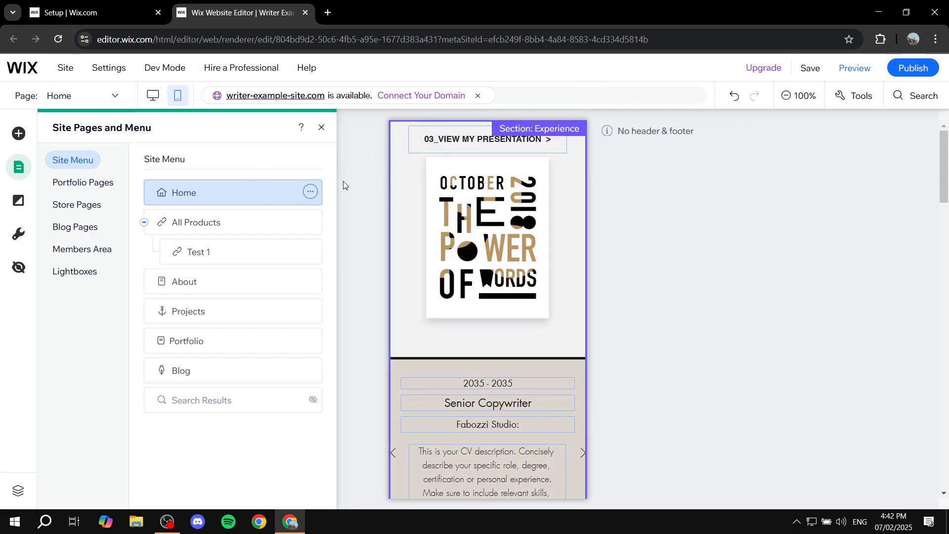
click(311, 191)
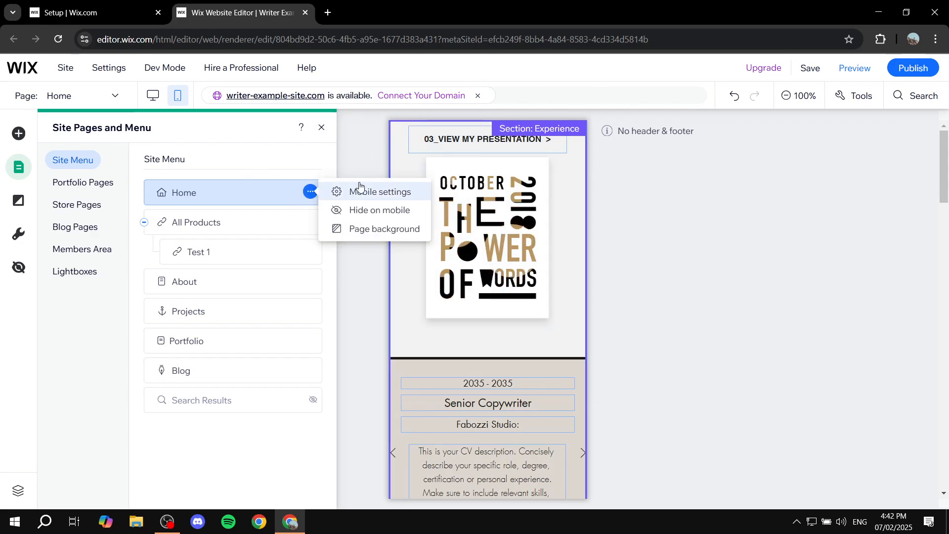
click(386, 198)
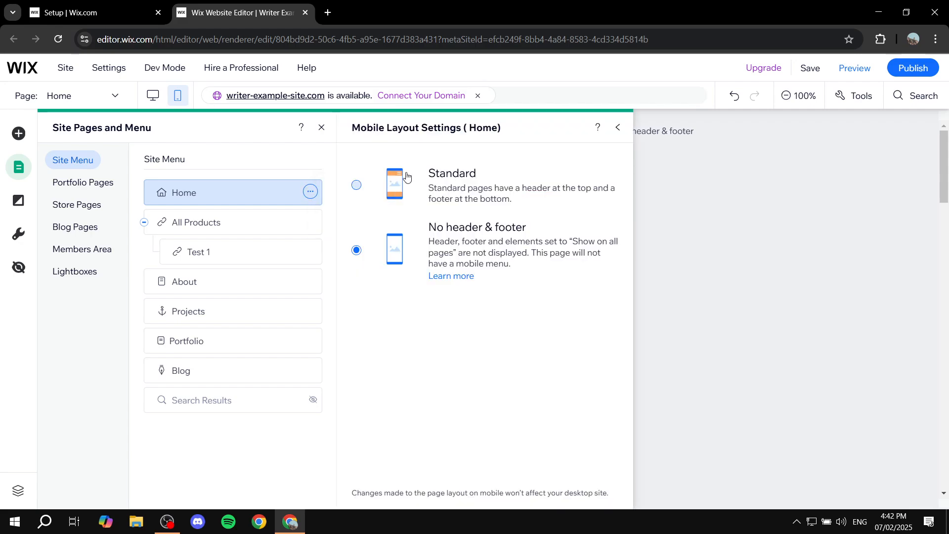
click(356, 186)
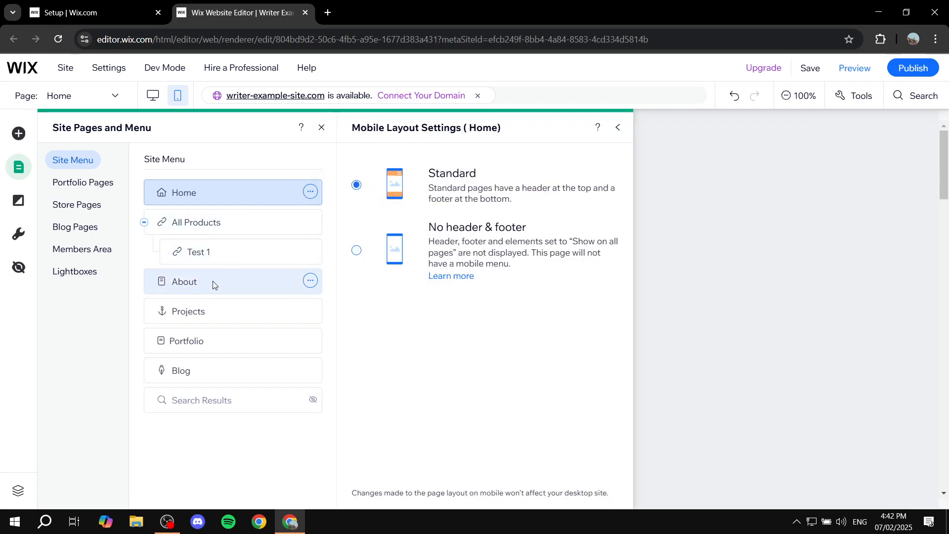
click(618, 127)
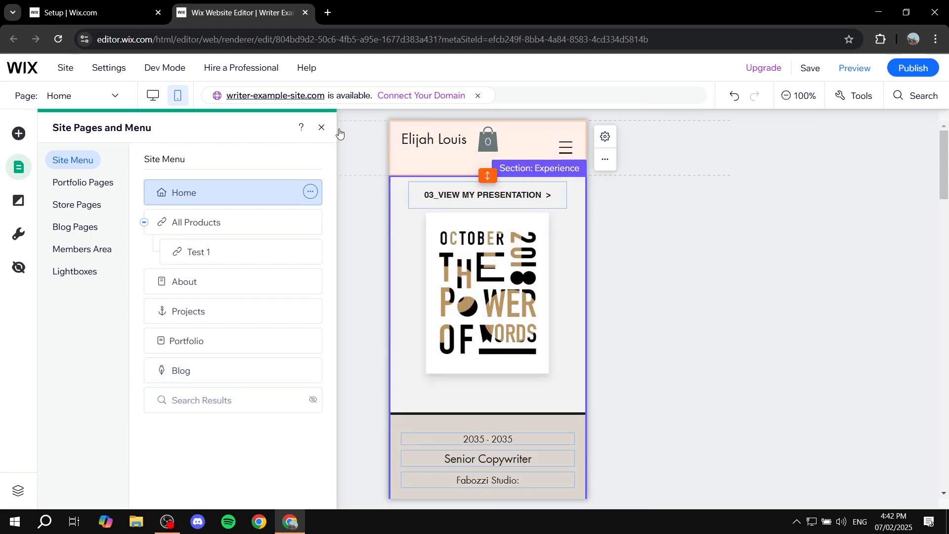
click(322, 127)
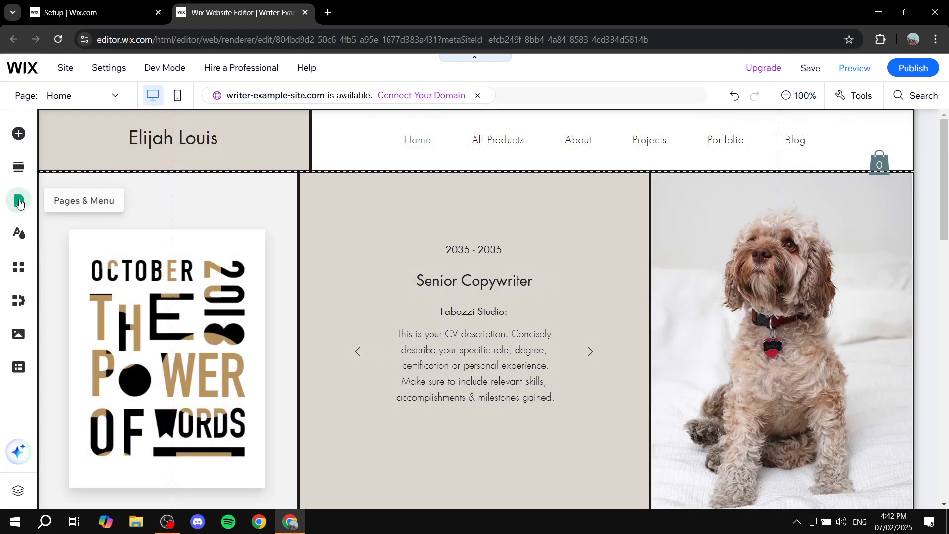
Check that the Home page's Settings show the Standard layout, then close Pages & Menu.
click(18, 201)
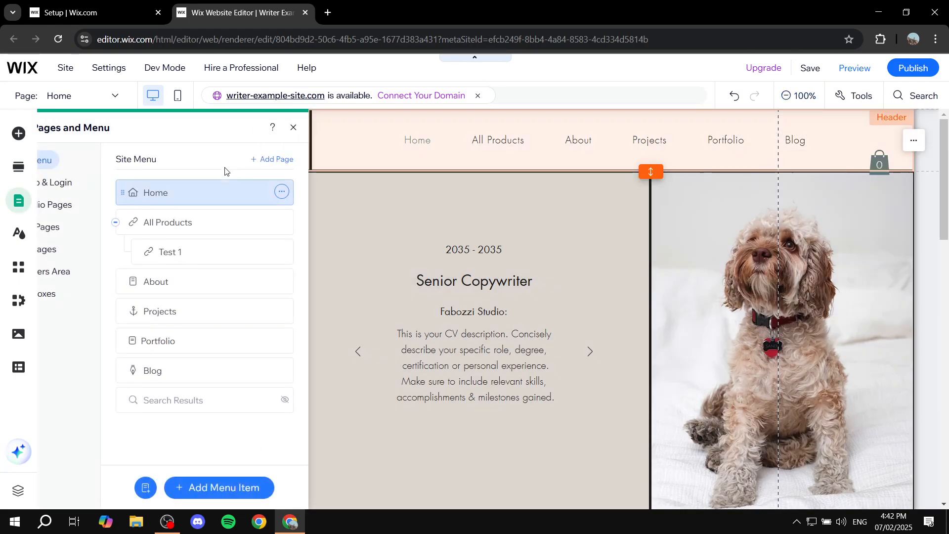
click(323, 191)
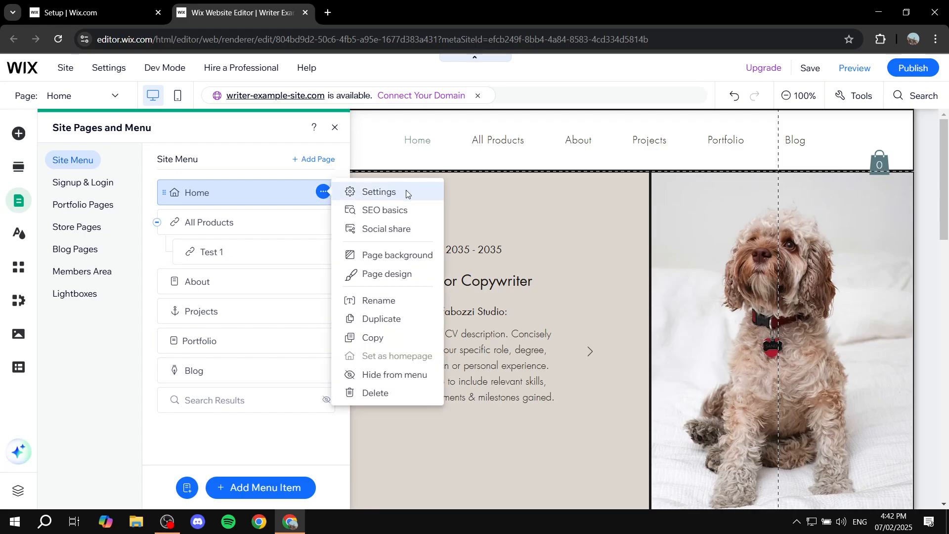
click(406, 192)
click(461, 159)
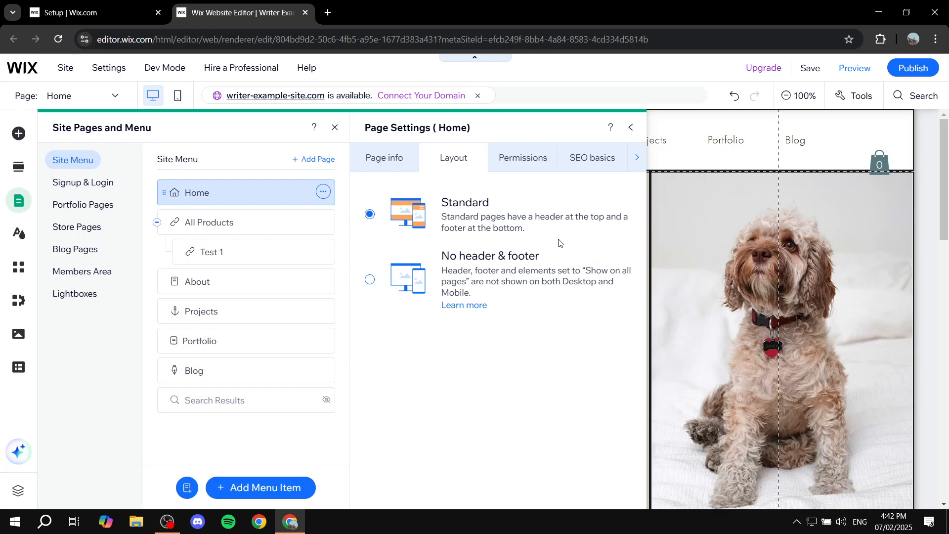
click(631, 128)
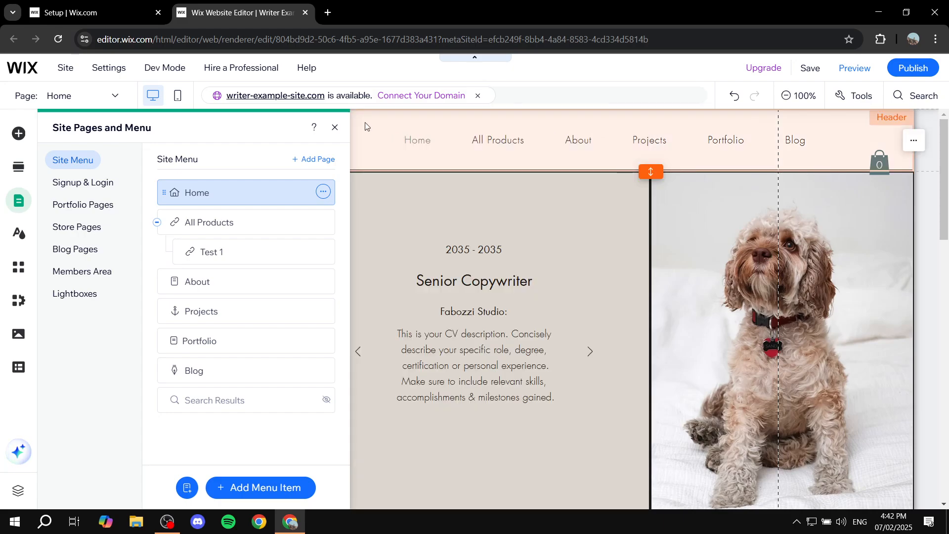
click(336, 129)
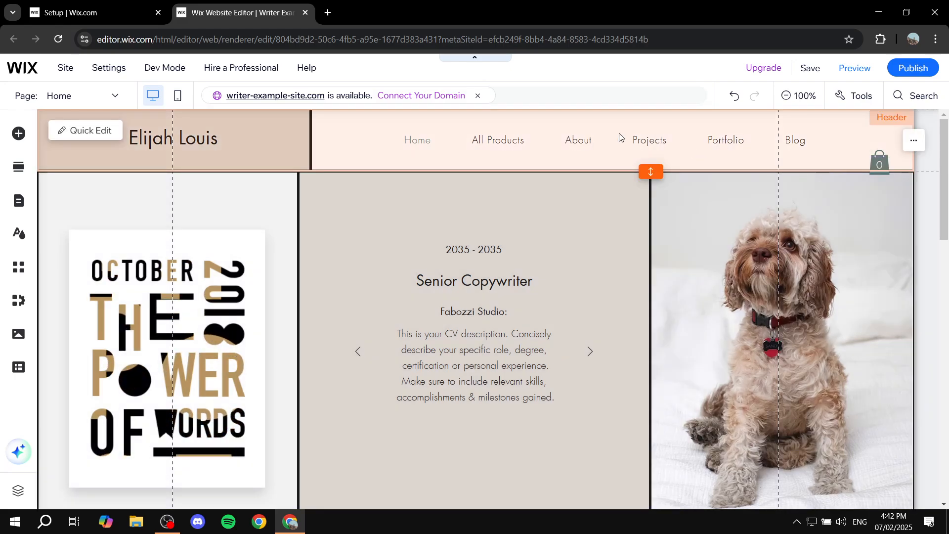
Delete the Horizontal Menu from the desktop header through its right-click menu.
click(621, 137)
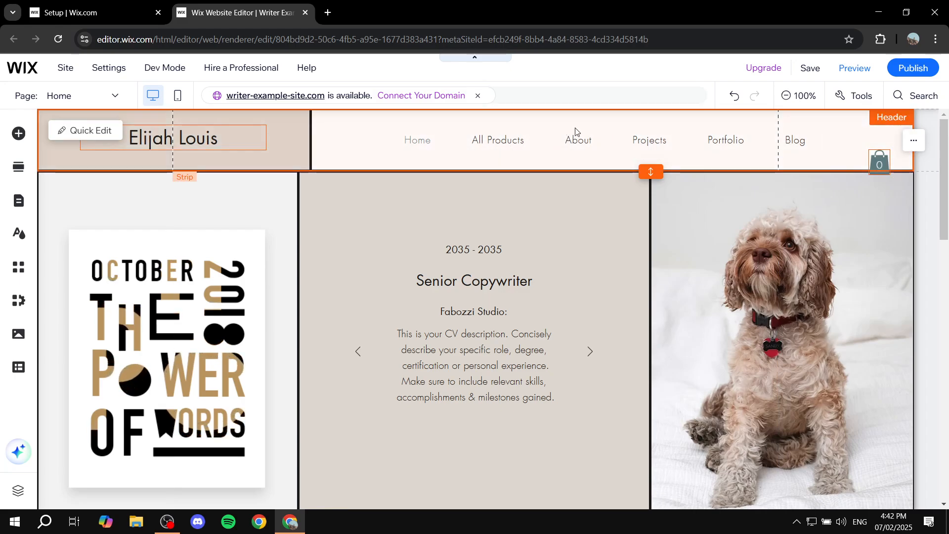
click(581, 143)
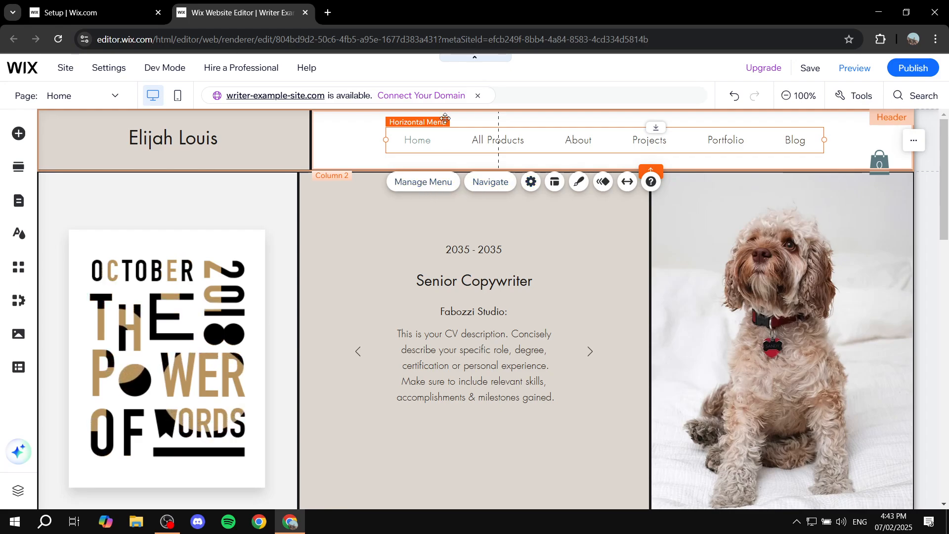
right_click(449, 139)
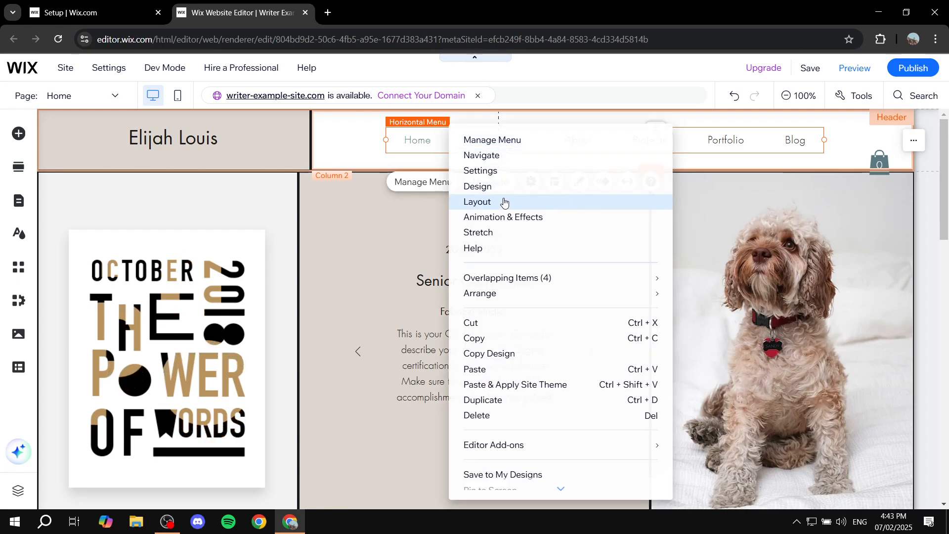
click(500, 416)
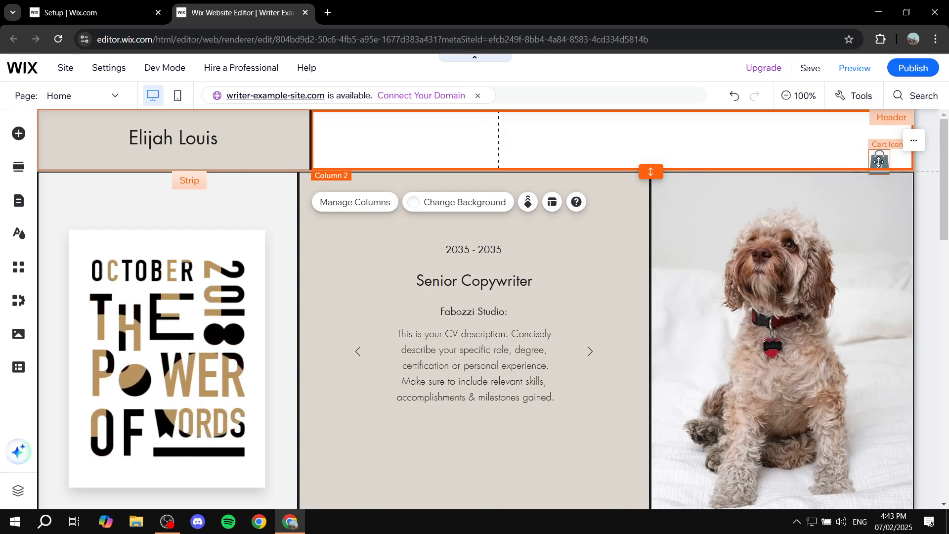
Drag the Cart Icon left from the header's right end to just right of the centre guide.
drag(884, 162, 627, 144)
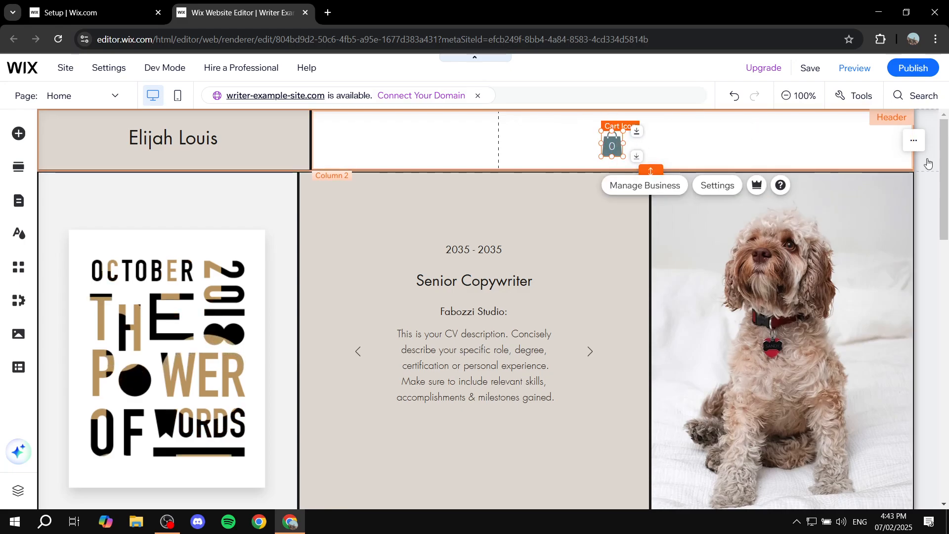
click(587, 144)
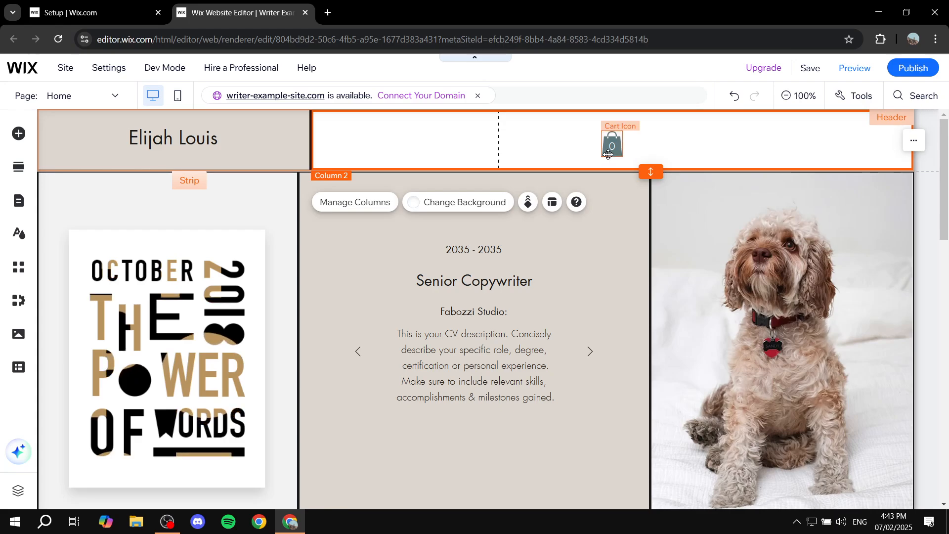
drag(612, 145, 574, 141)
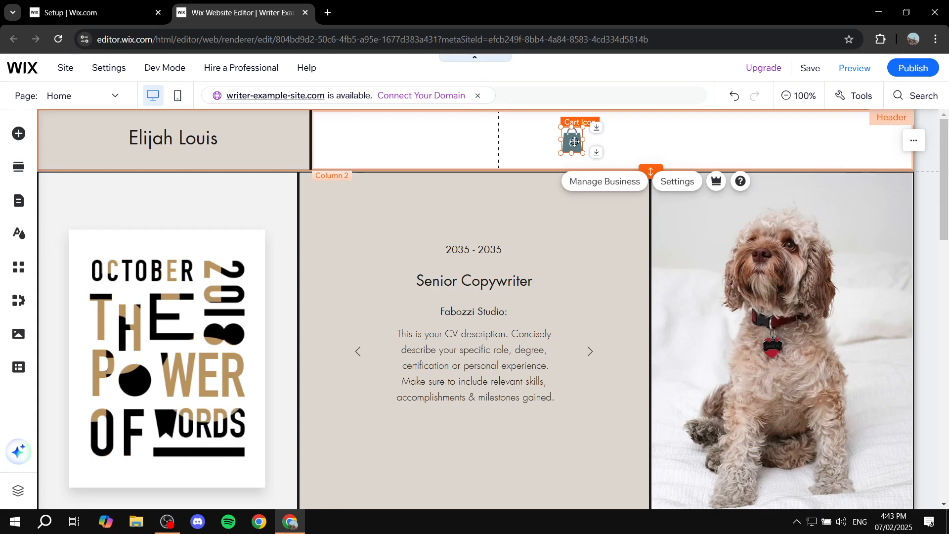
drag(576, 143, 547, 145)
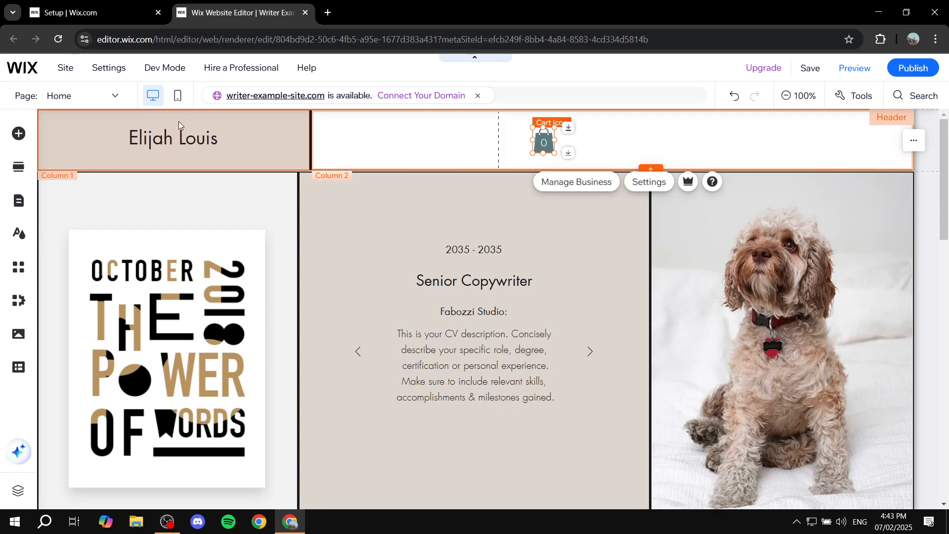
Drag the circle icon from Menu & Anchor > Hamburger Menus into the header's right end.
click(18, 137)
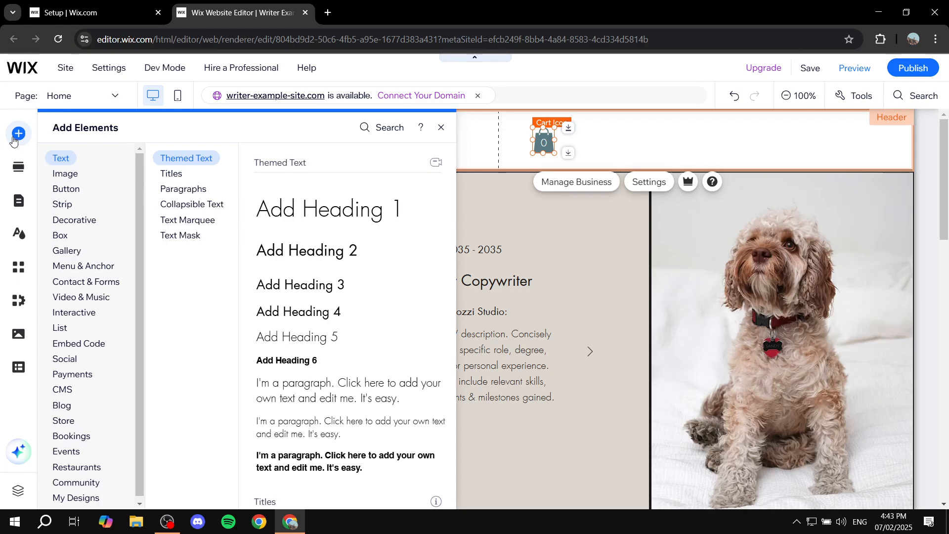
click(83, 269)
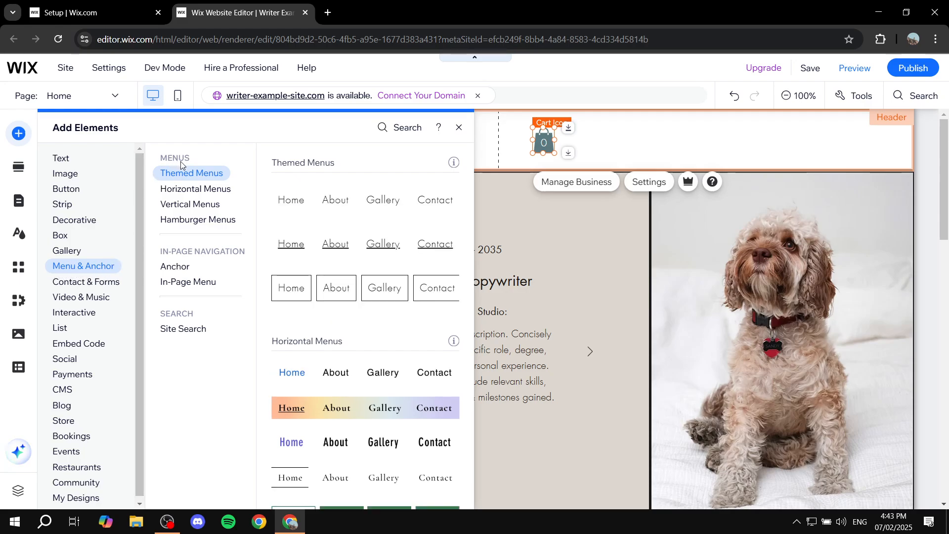
click(194, 221)
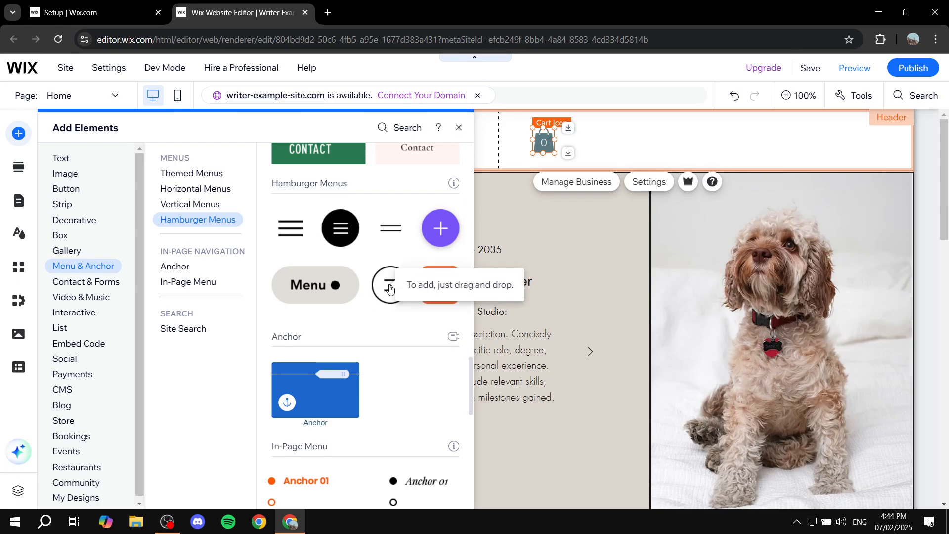
drag(389, 289, 867, 142)
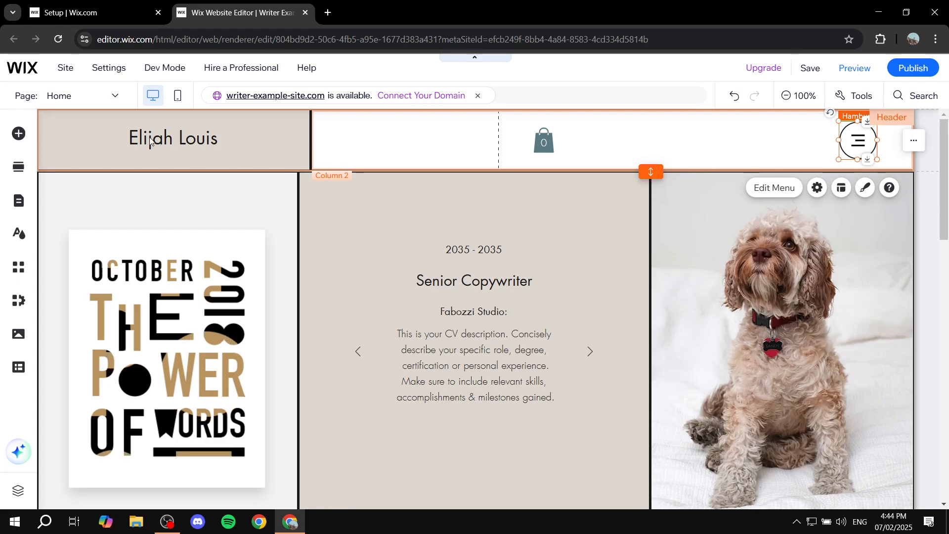
click(11, 136)
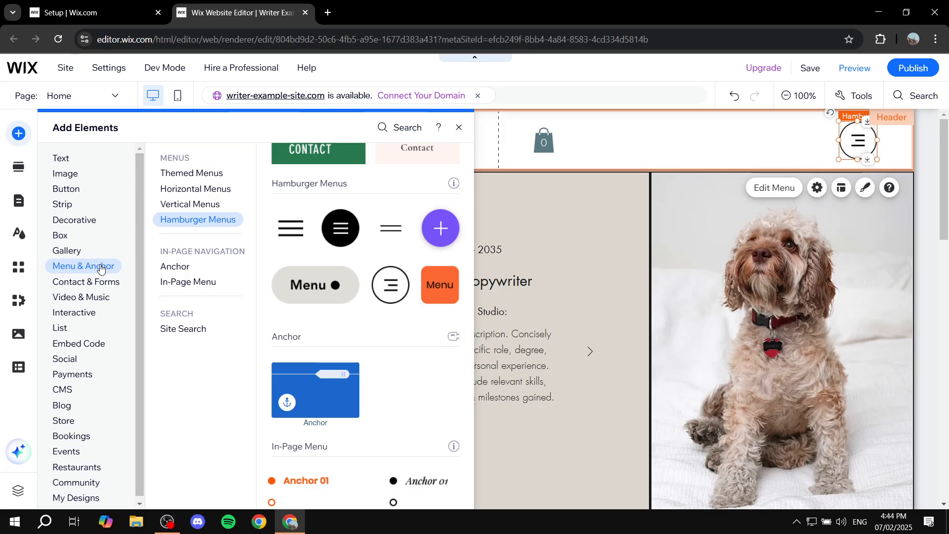
click(458, 128)
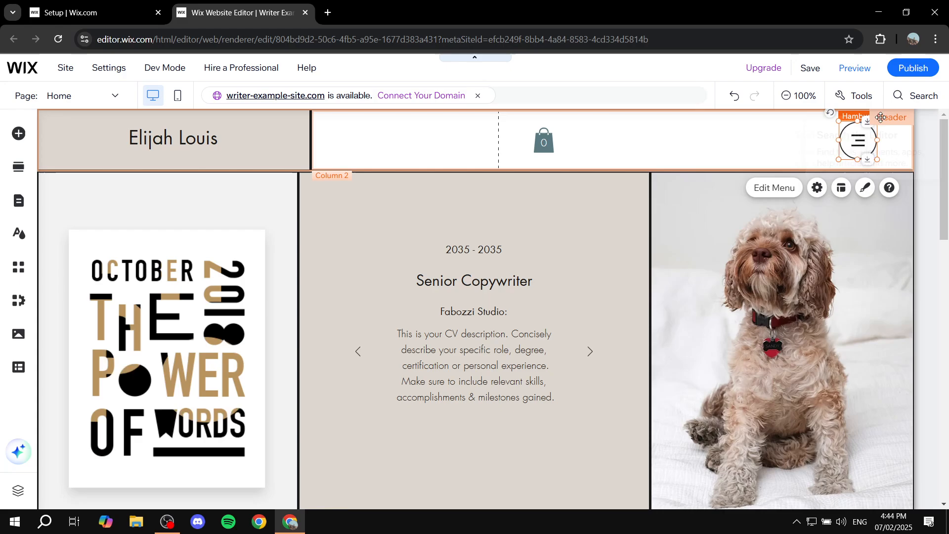
In Preview, open and close the hamburger navigation, then go back to the editor.
click(855, 69)
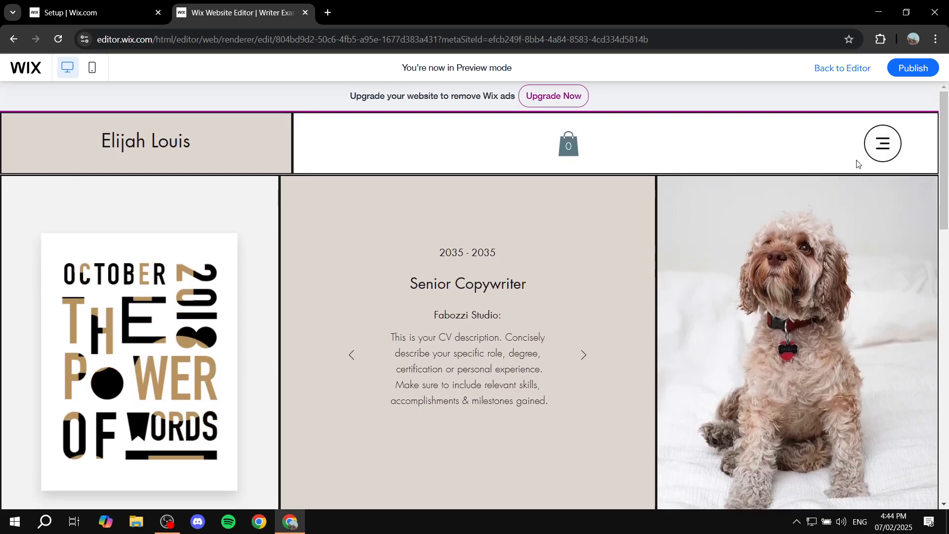
click(881, 143)
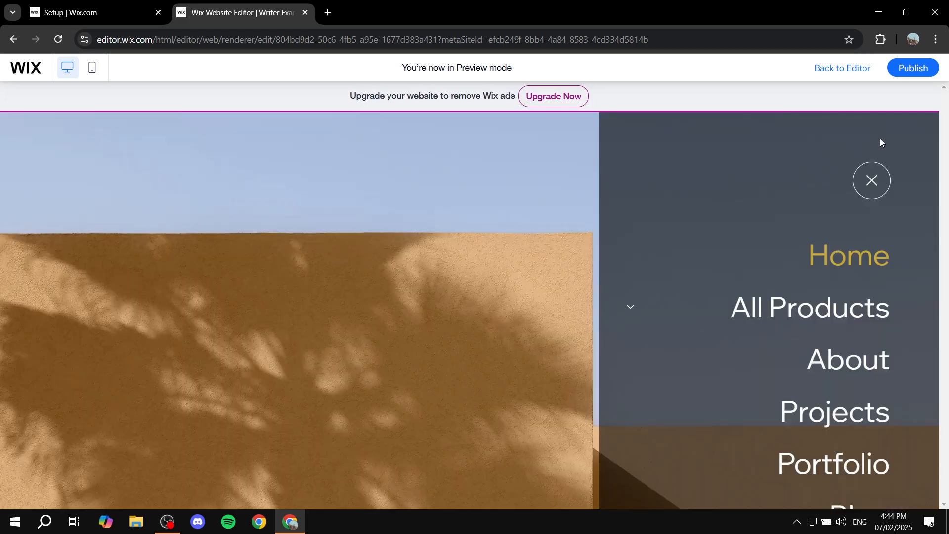
scroll(812, 217, down, 2)
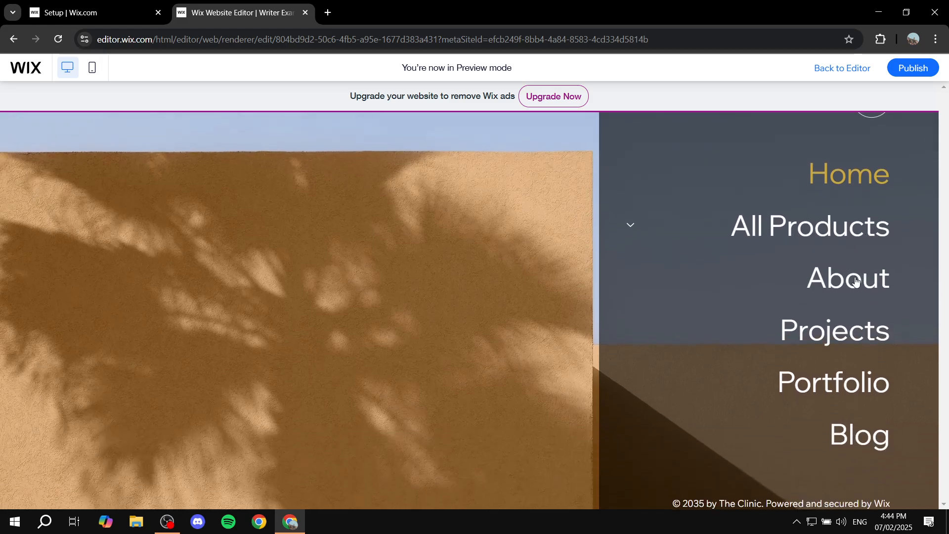
scroll(856, 280, up, 2)
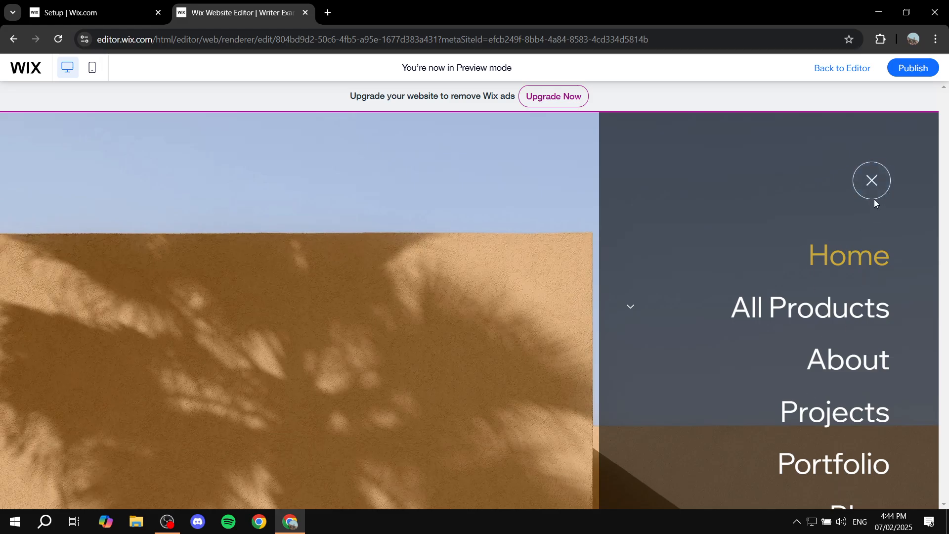
click(880, 185)
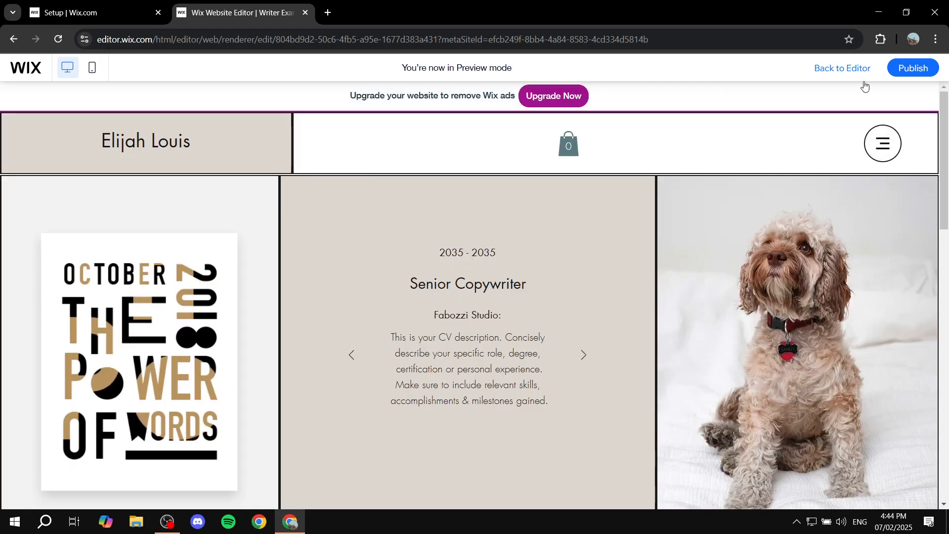
click(842, 68)
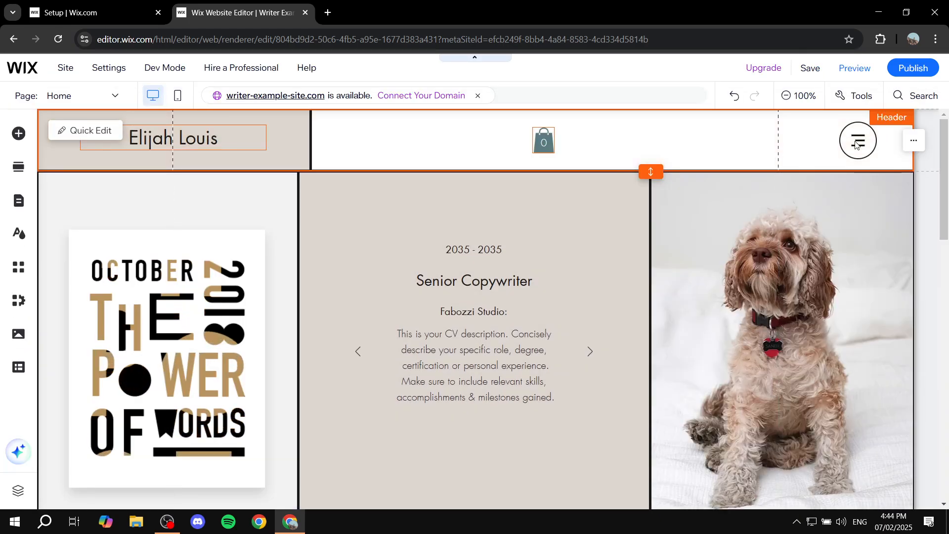
Select the header's hamburger menu and delete it with the Delete key.
click(856, 143)
key(Delete)
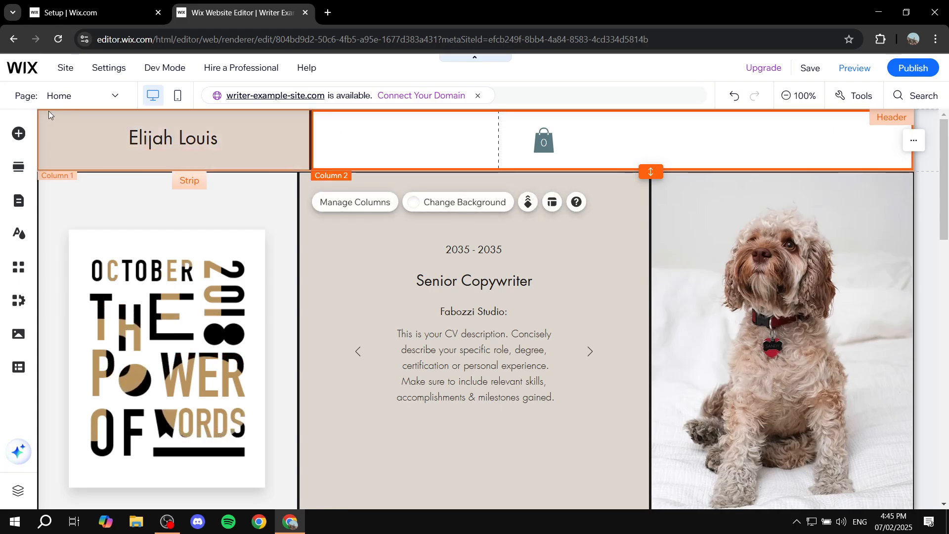
click(14, 134)
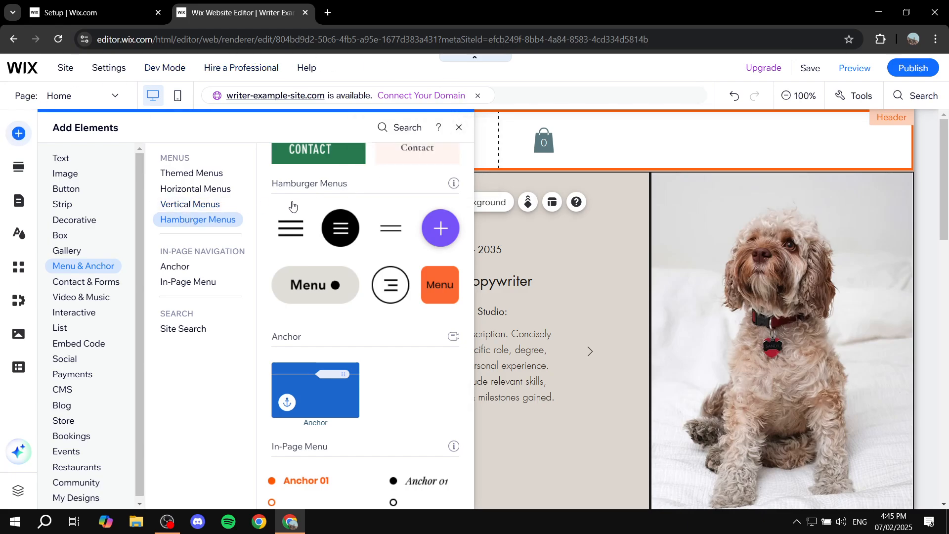
click(459, 130)
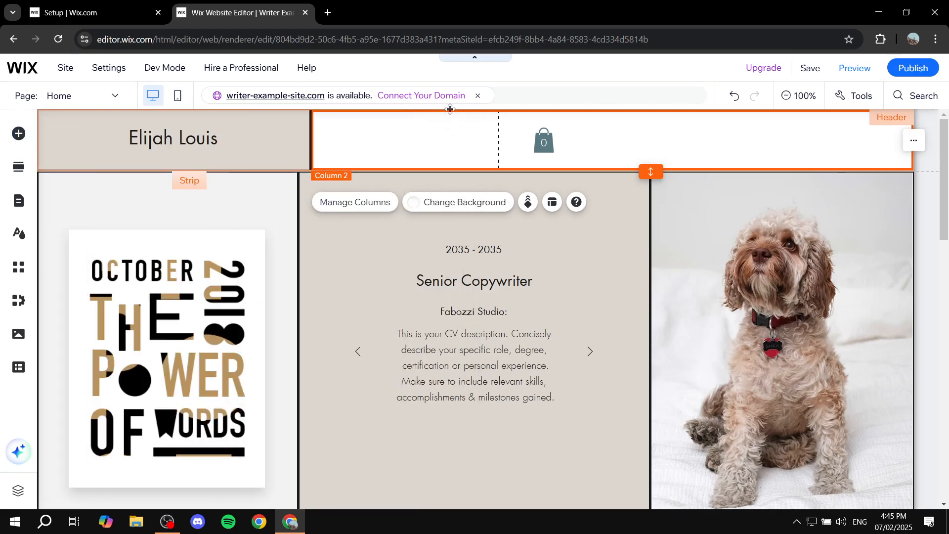
click(327, 13)
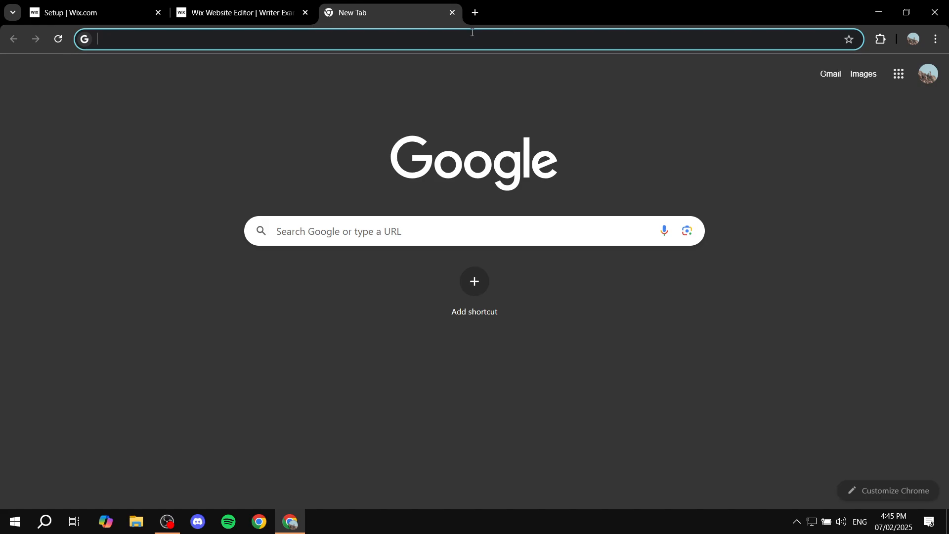
click(453, 12)
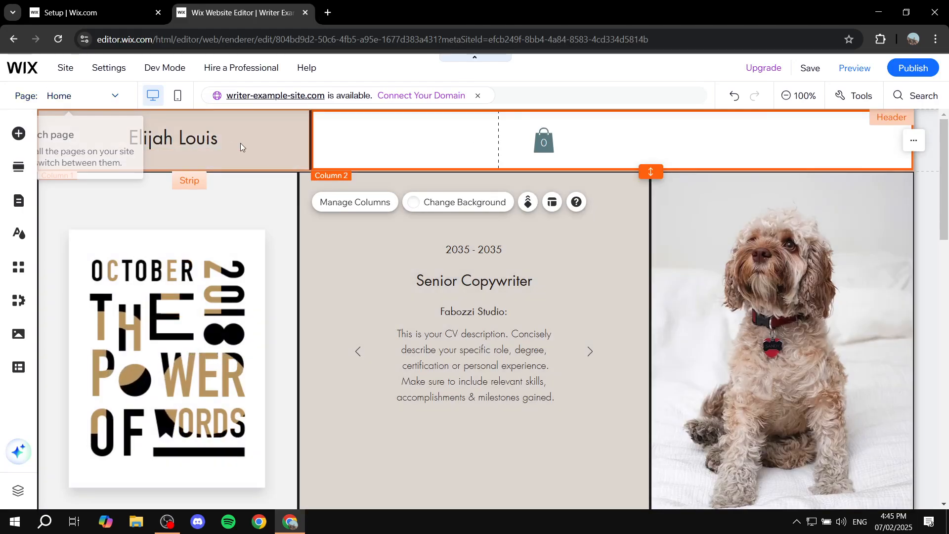
Add hamburger.png from Site Files to the Home page through Add Elements > Image.
click(19, 132)
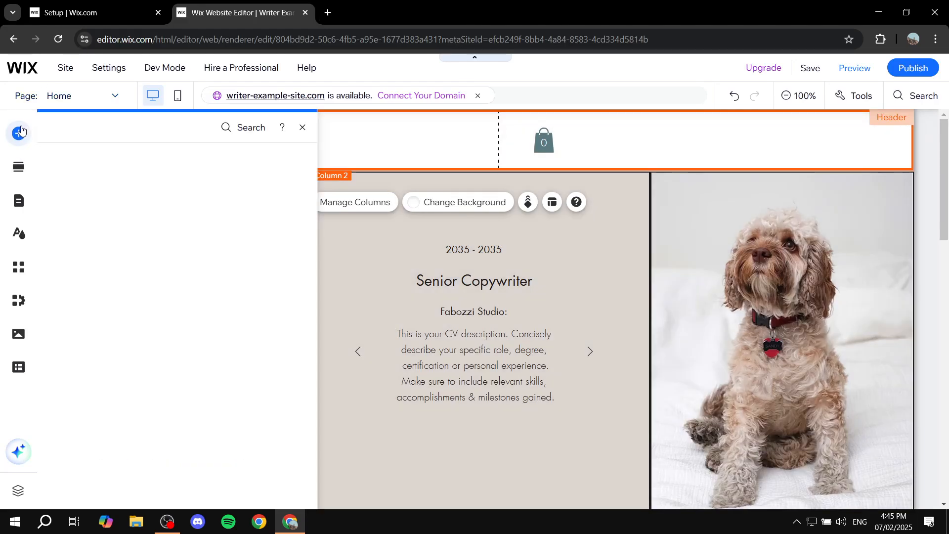
click(73, 176)
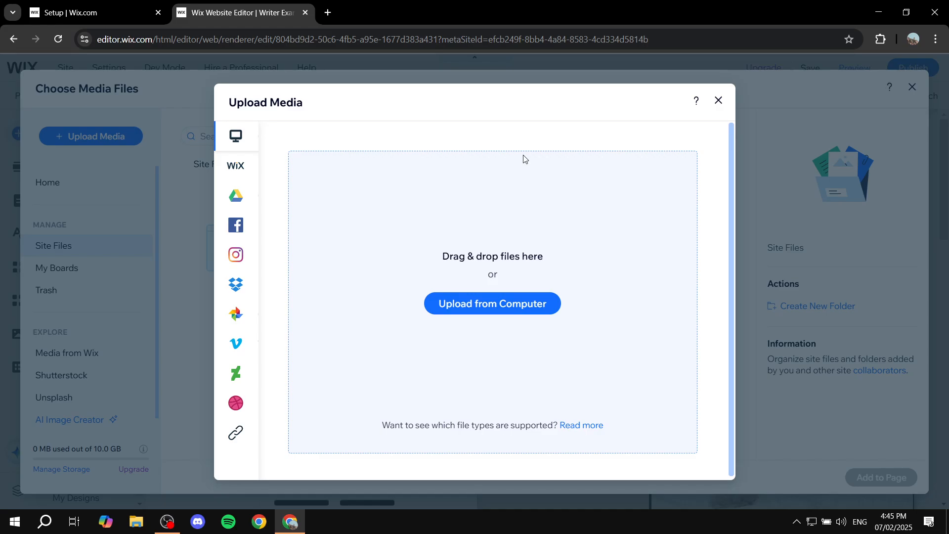
click(719, 102)
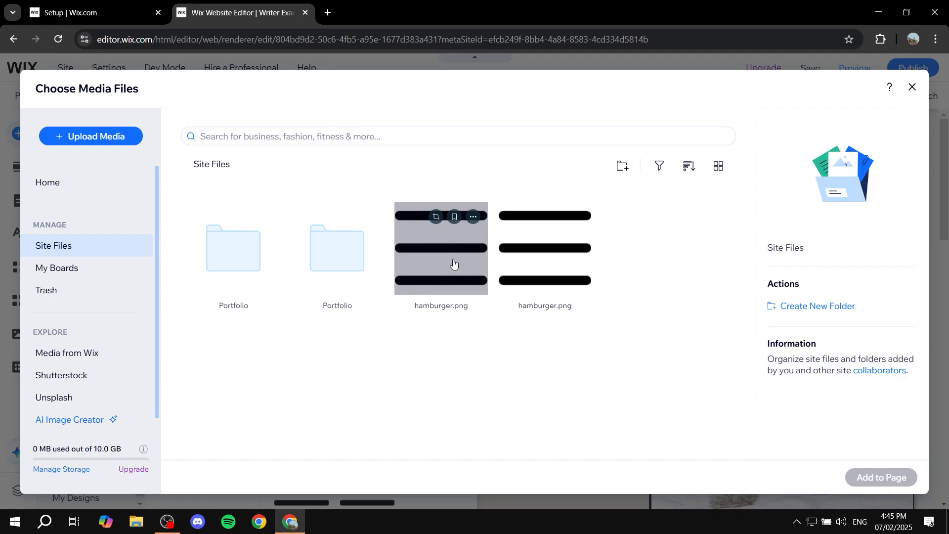
click(454, 263)
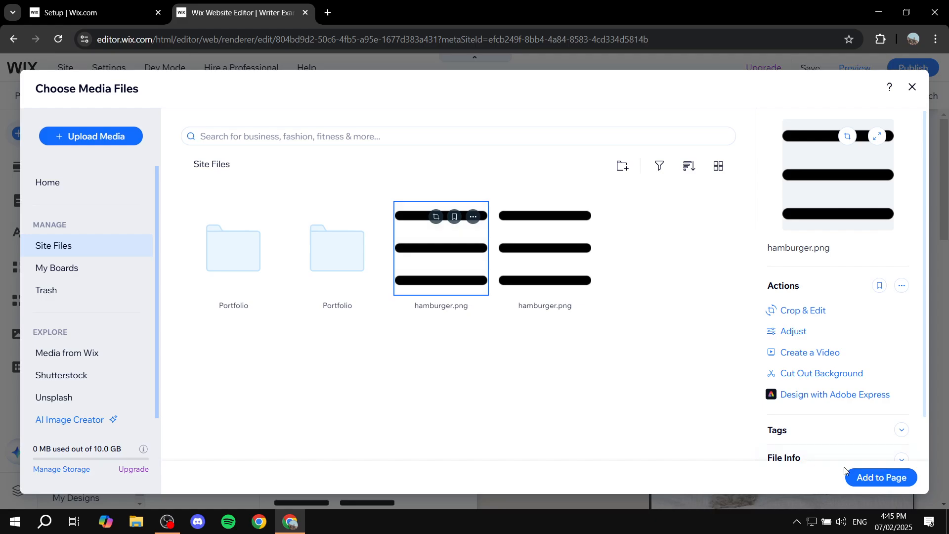
click(855, 476)
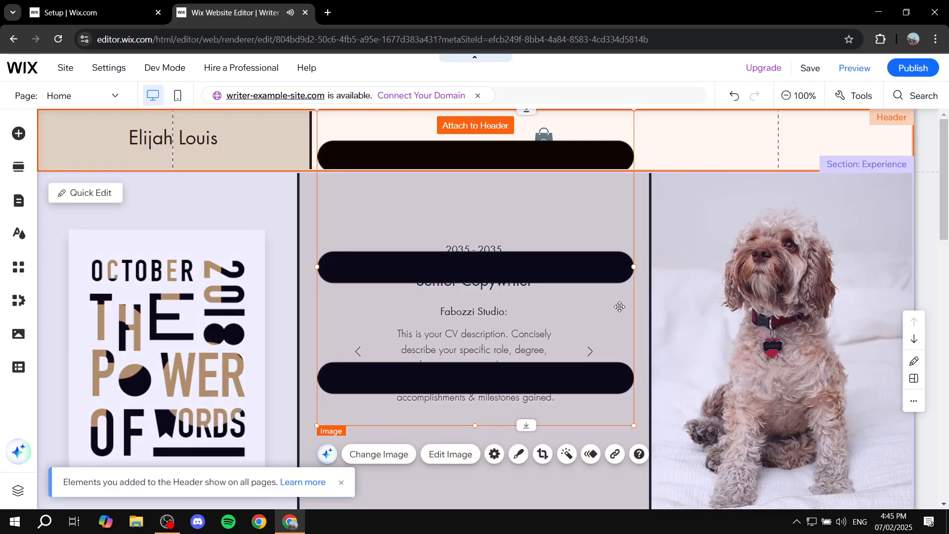
Shrink the hamburger image to 101 × 100 at the header's right end, check it in Preview, then nudge it up.
drag(635, 427, 866, 148)
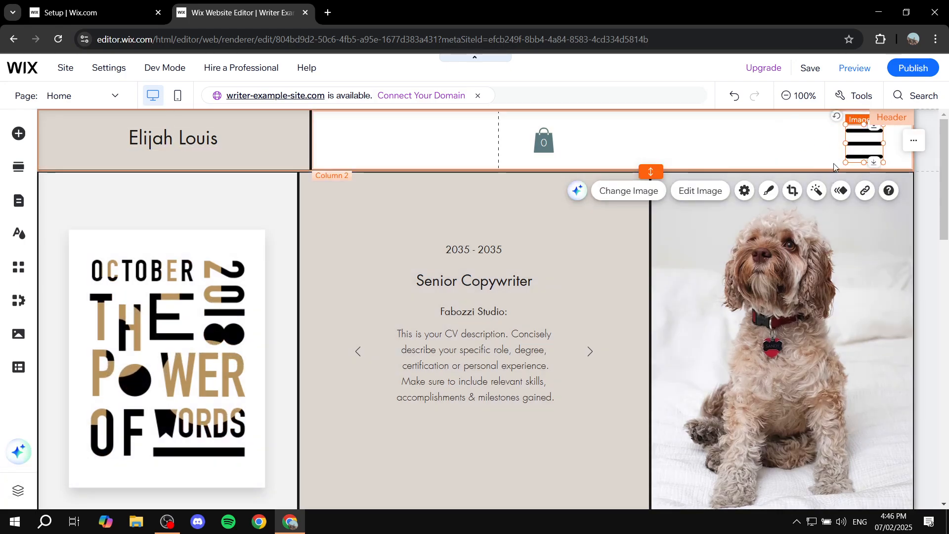
click(851, 73)
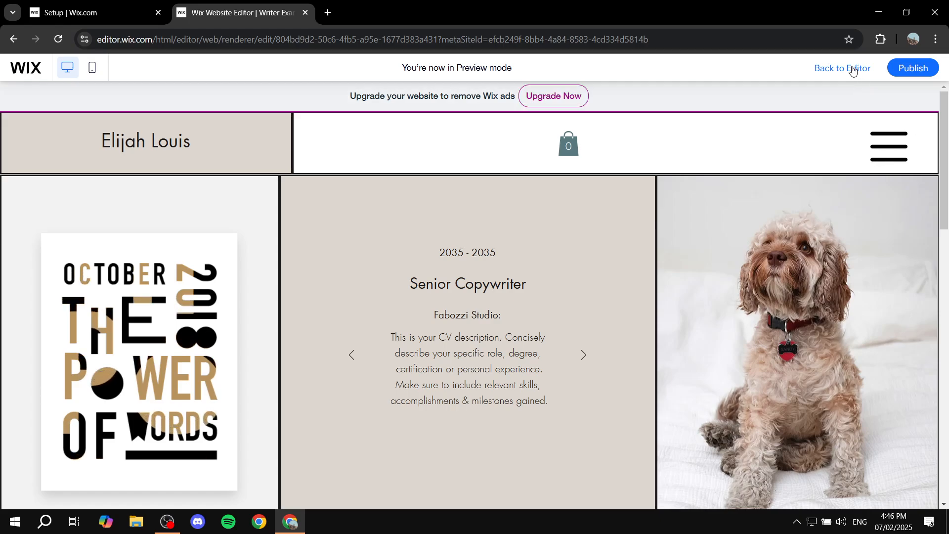
click(852, 70)
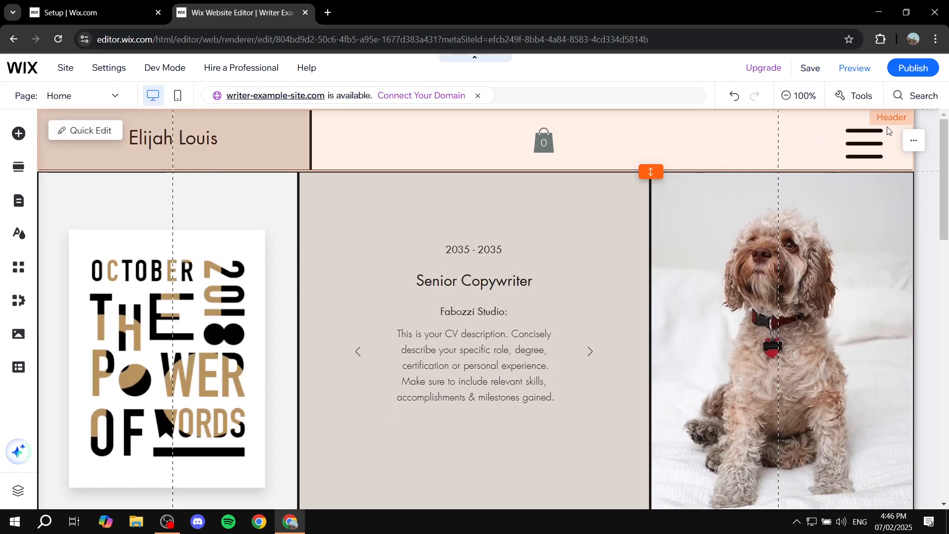
drag(872, 147, 869, 138)
click(794, 139)
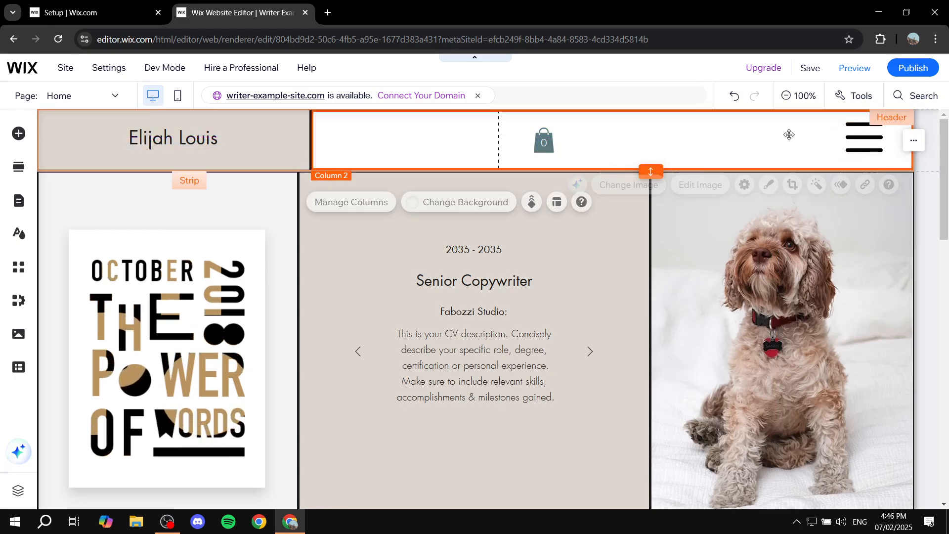
Add the Subscribe 'Join Our List' lightbox from Add Elements > Interactive > Lightboxes.
click(19, 137)
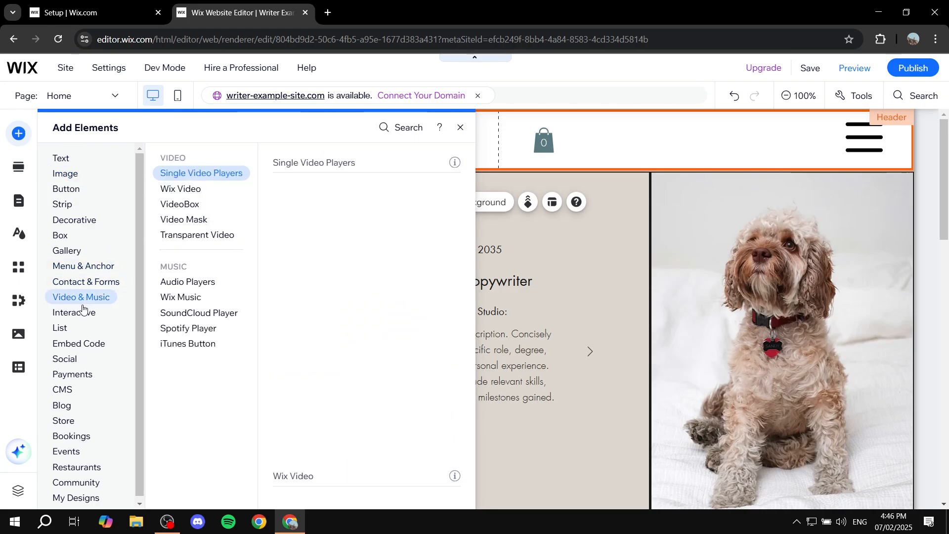
mouse_move(78, 314)
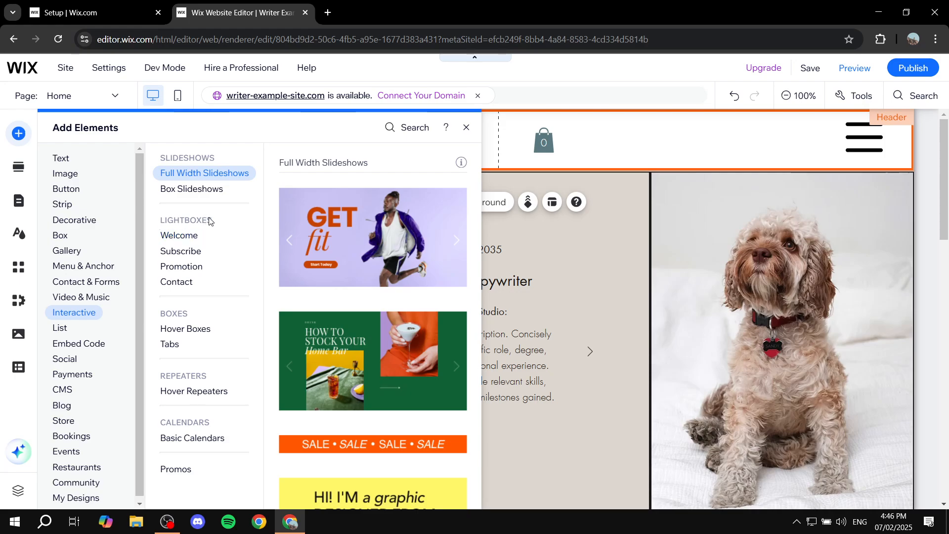
mouse_move(187, 238)
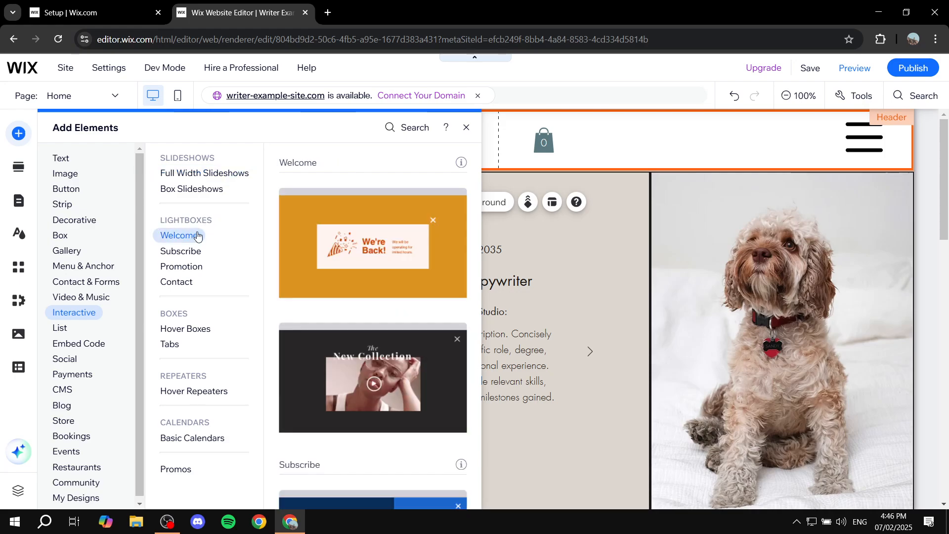
scroll(352, 239, down, 5)
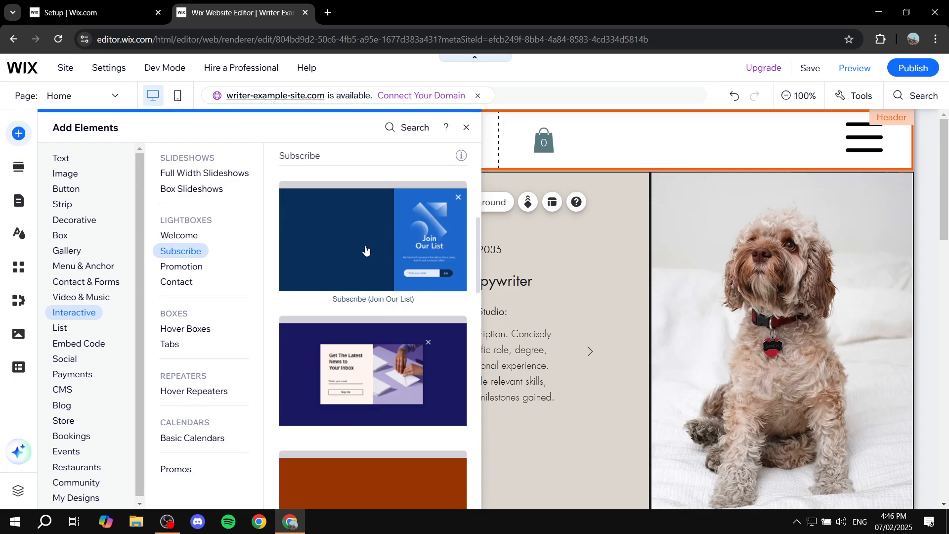
click(378, 236)
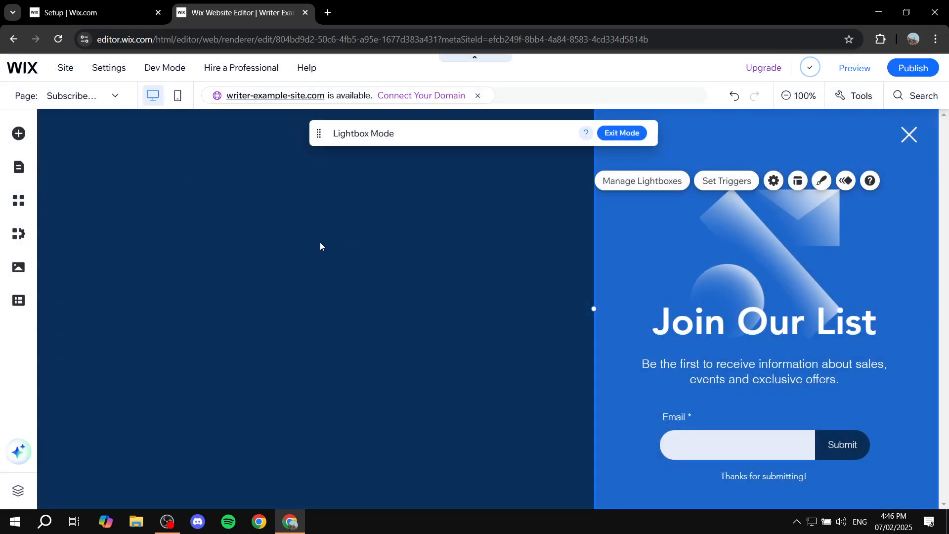
Set the lightbox overlay to the near-black theme colour at 45% opacity.
click(321, 244)
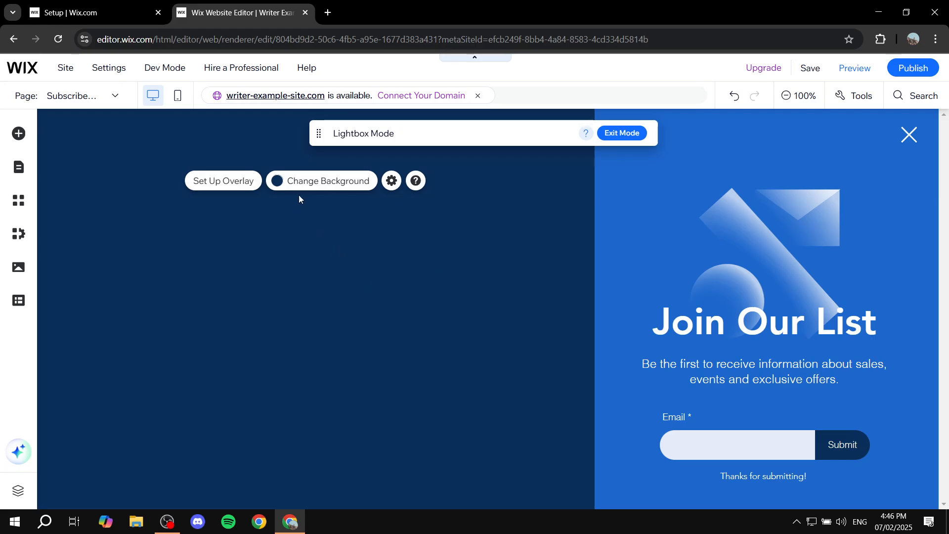
click(313, 185)
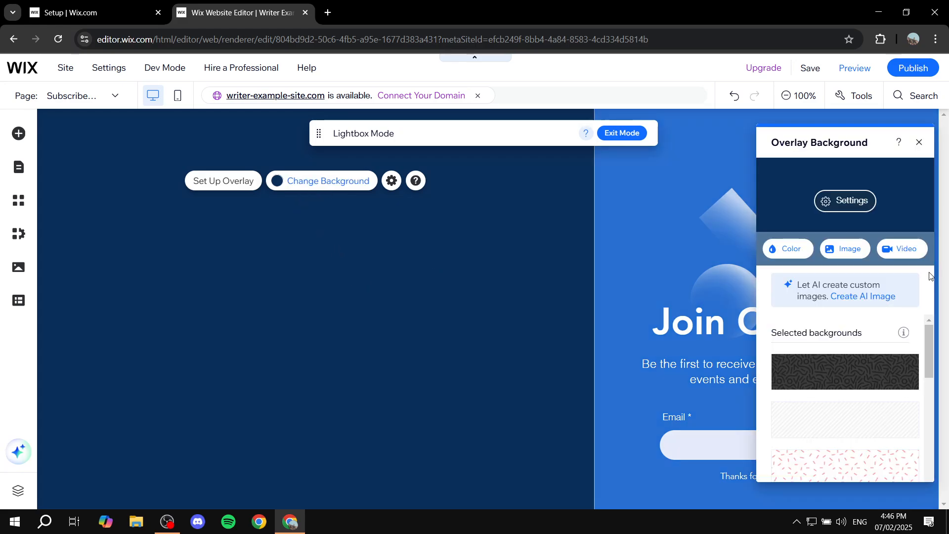
click(793, 249)
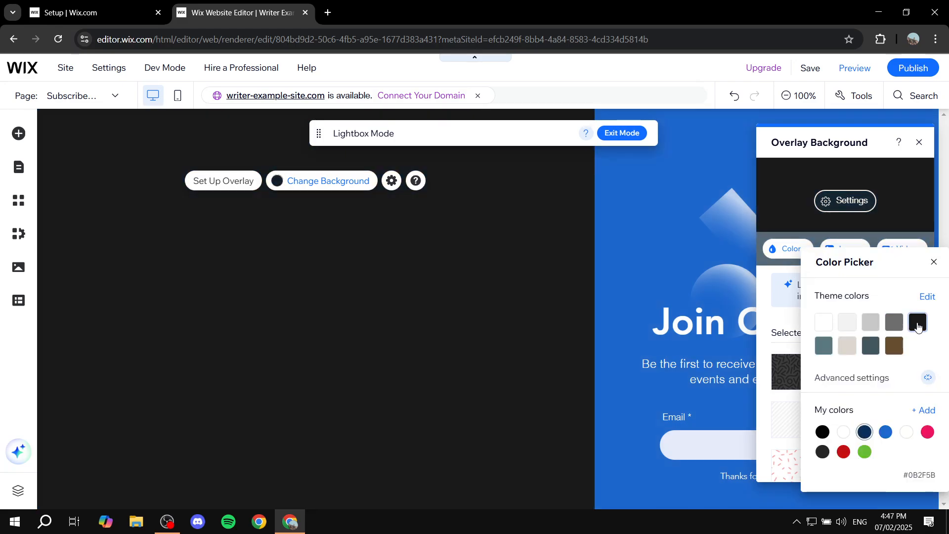
click(918, 324)
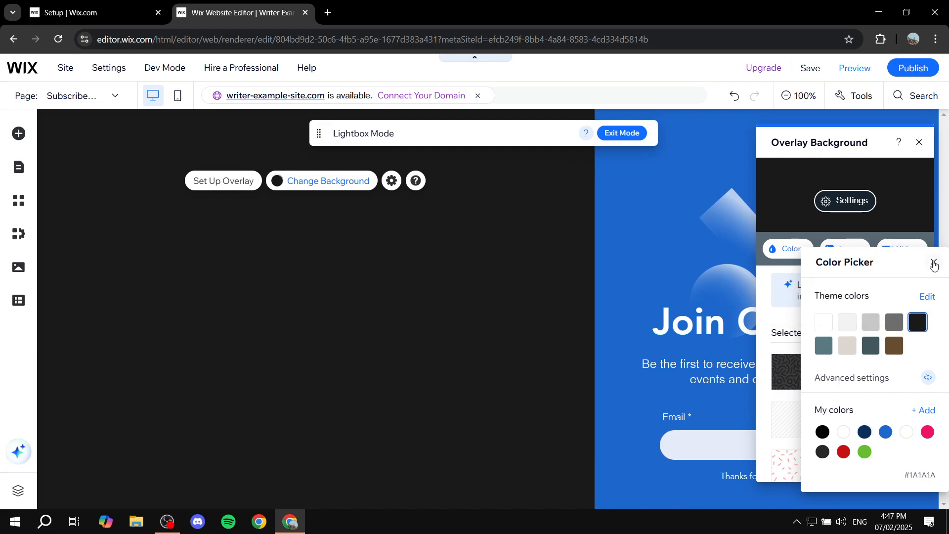
click(934, 264)
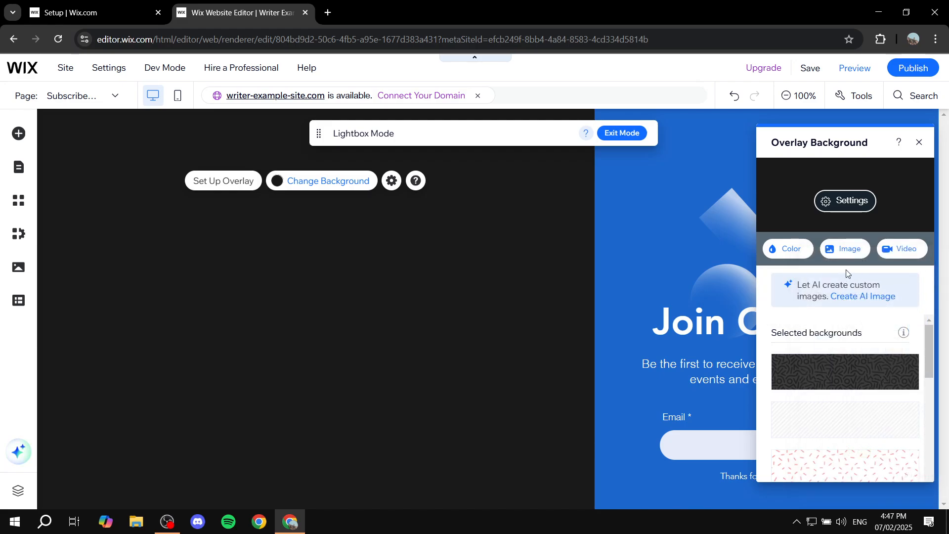
click(845, 201)
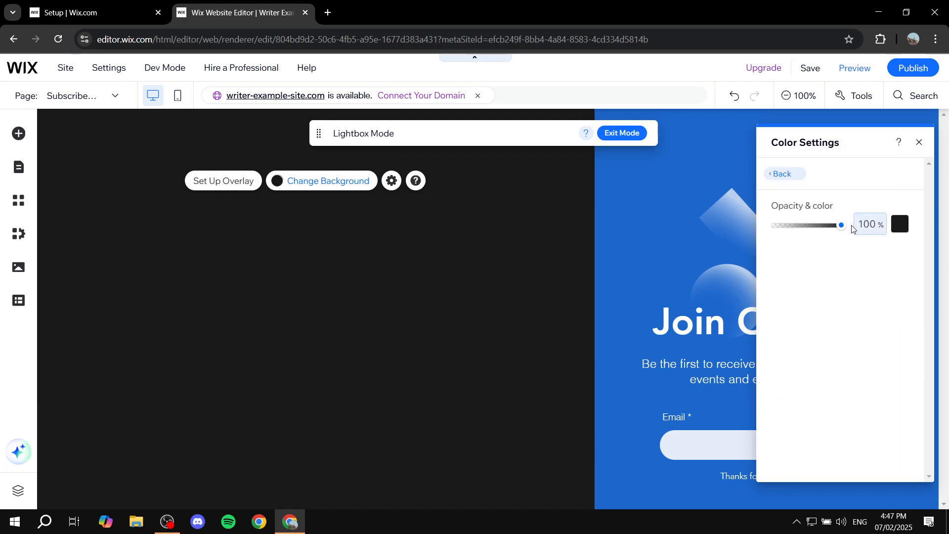
drag(843, 225, 804, 227)
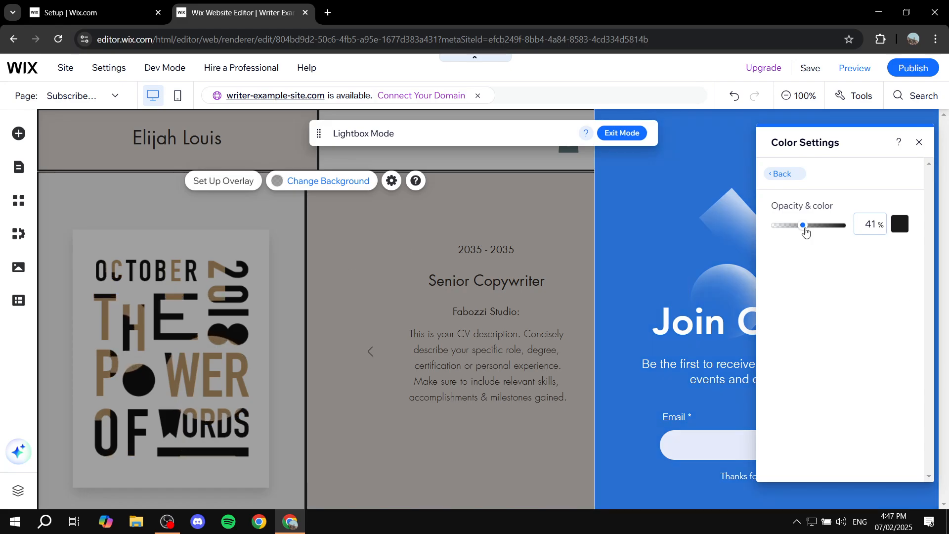
drag(805, 231, 807, 226)
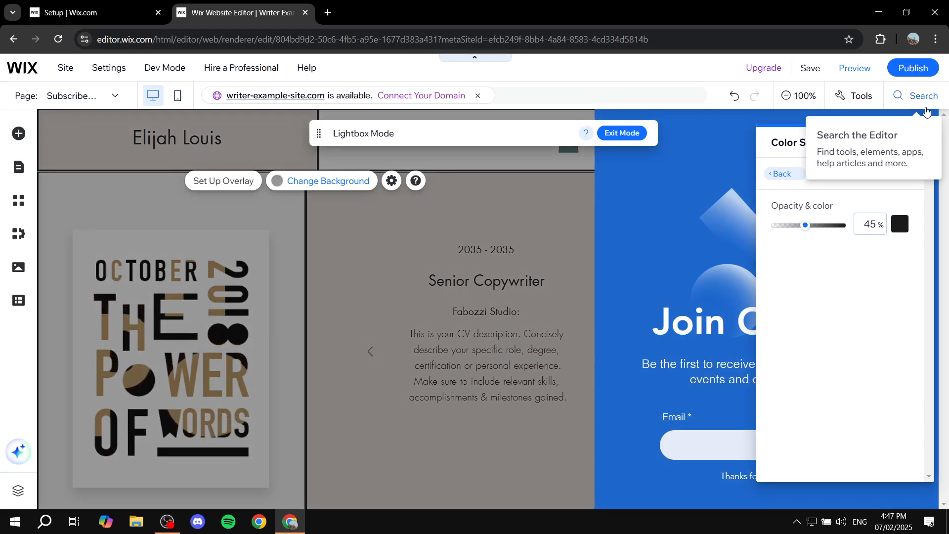
click(920, 142)
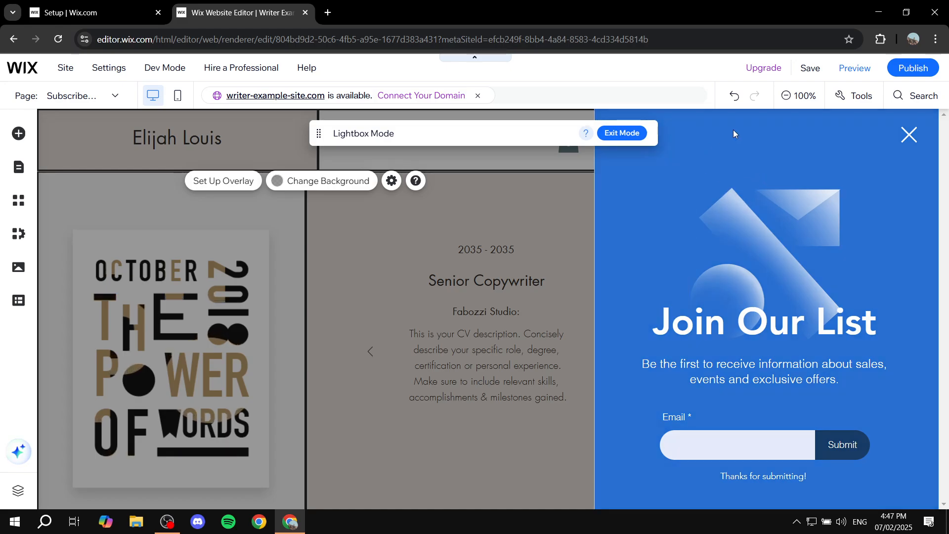
Delete the decorative graphic, Join Our List heading, body text and email subscribe form from the lightbox.
click(734, 134)
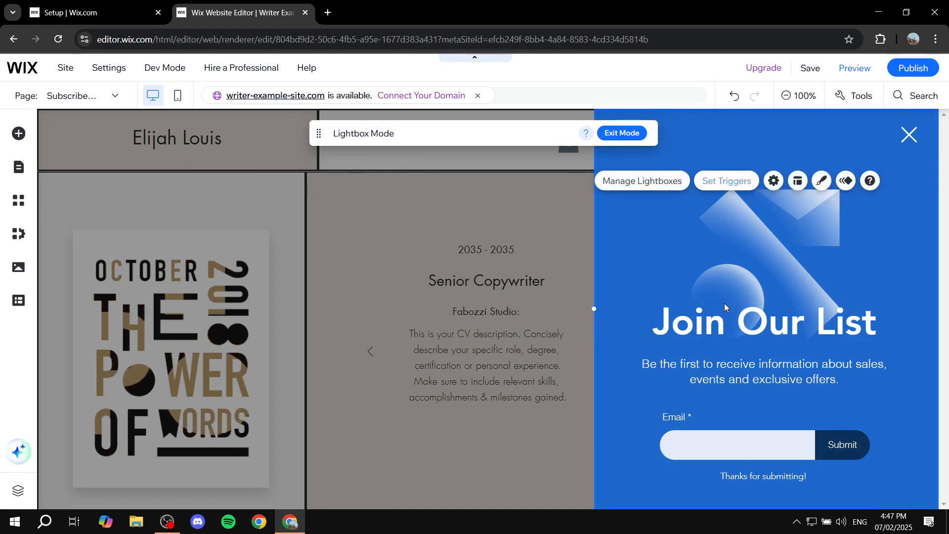
click(779, 243)
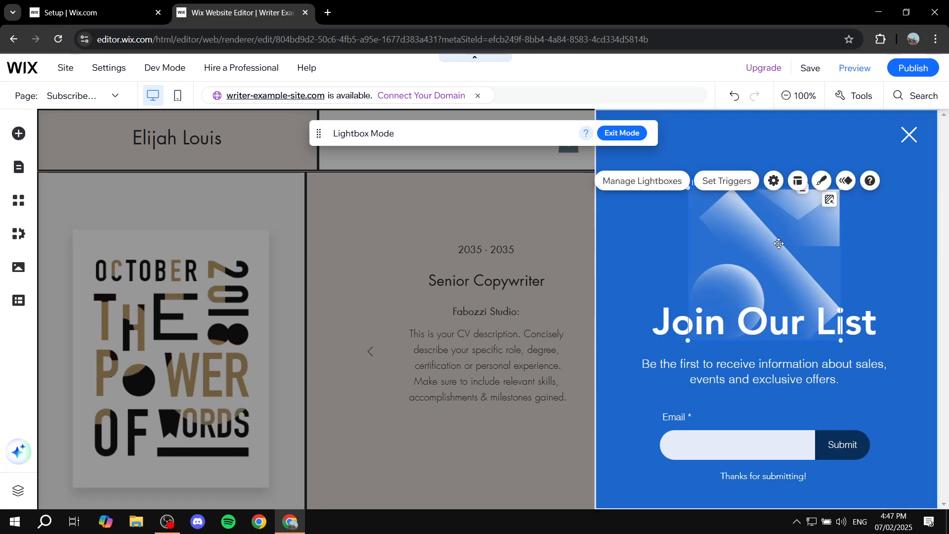
key(Delete)
click(749, 329)
key(Delete)
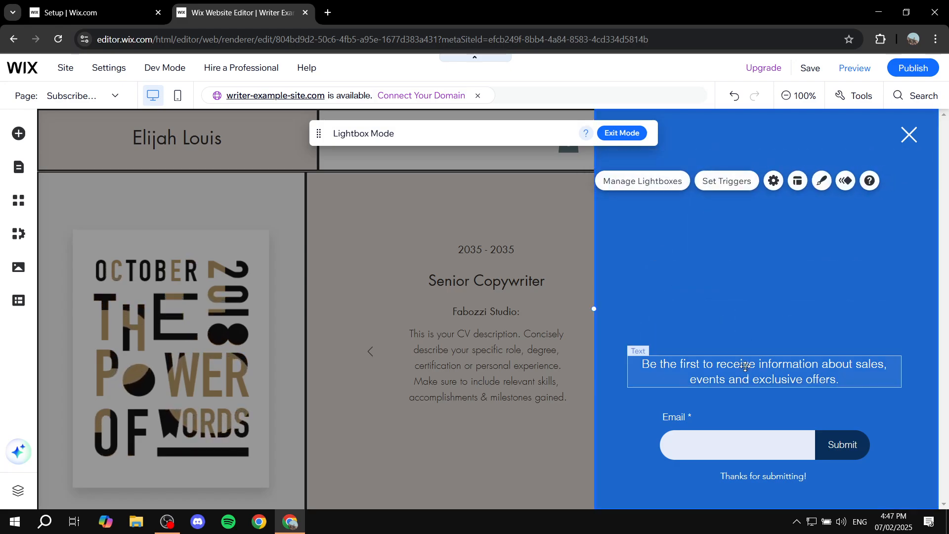
click(745, 367)
key(Delete)
click(751, 410)
key(Delete)
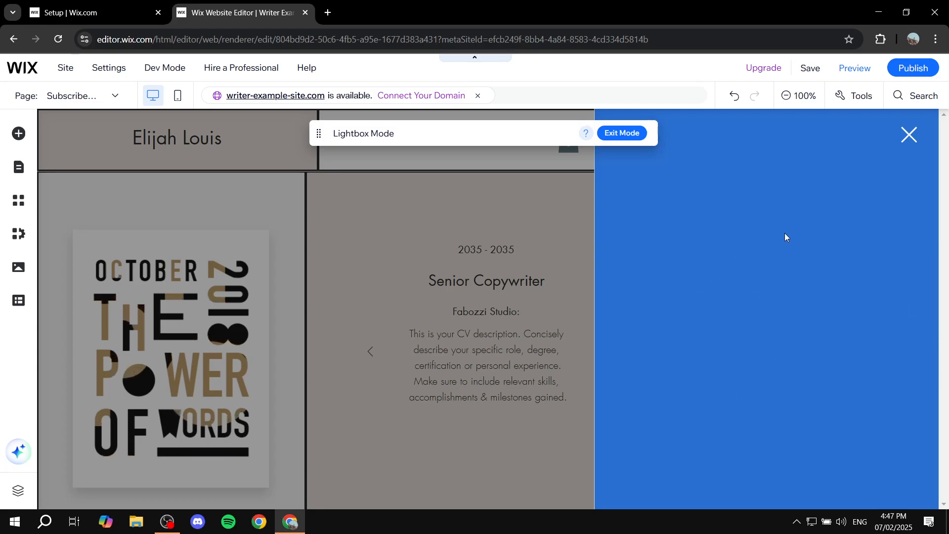
drag(449, 131, 324, 132)
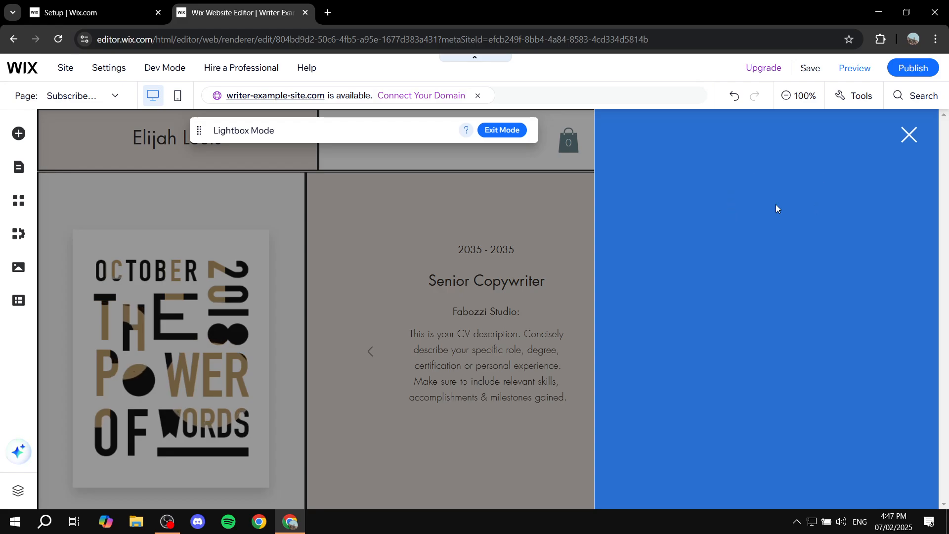
Place the italic vertical menu from Menu & Anchor > Vertical Menus into the lightbox.
click(20, 136)
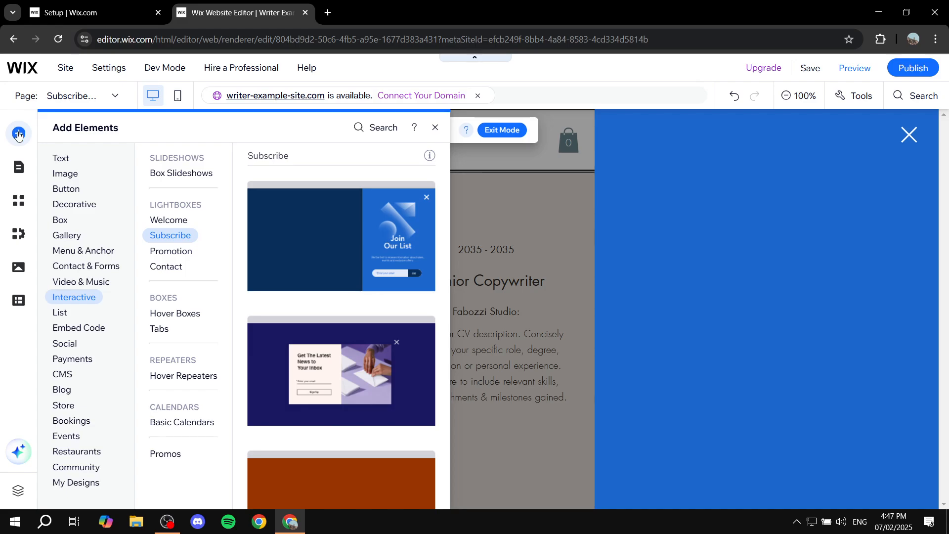
click(89, 252)
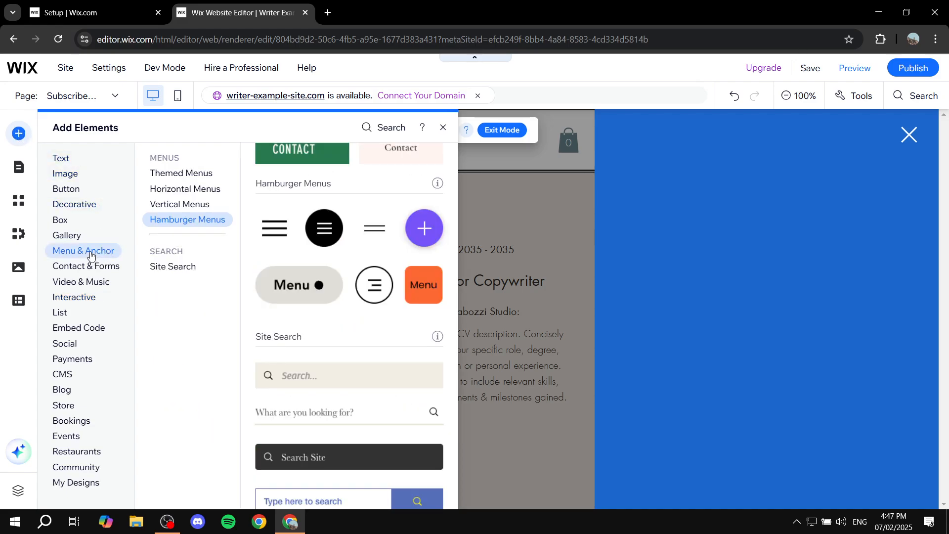
click(181, 207)
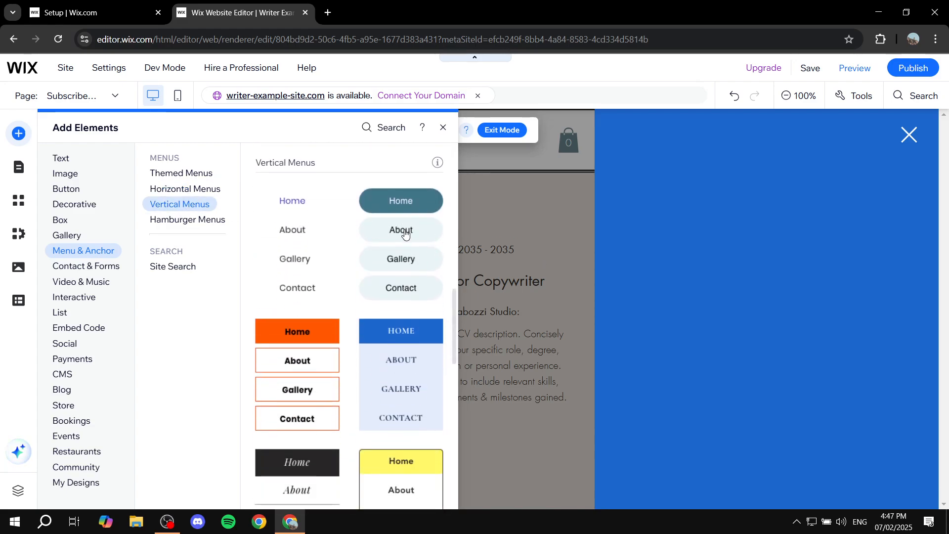
scroll(376, 297, down, 1)
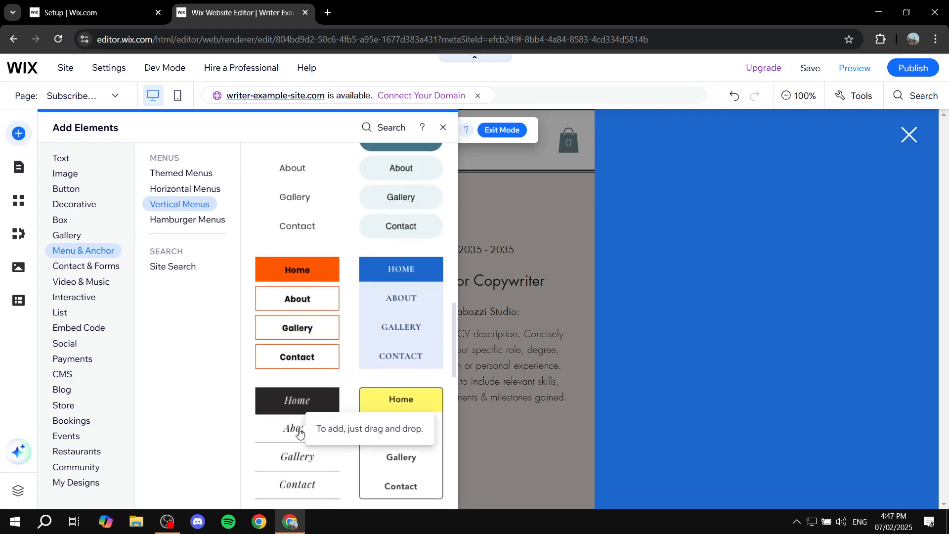
drag(299, 432, 765, 298)
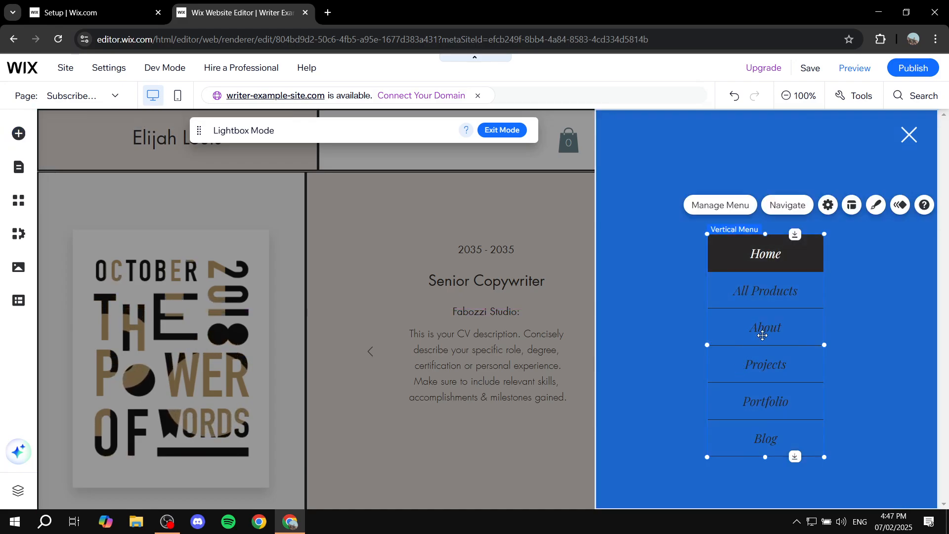
Enlarge the vertical menu in both directions and reposition it to fill the lightbox panel.
drag(824, 457, 893, 508)
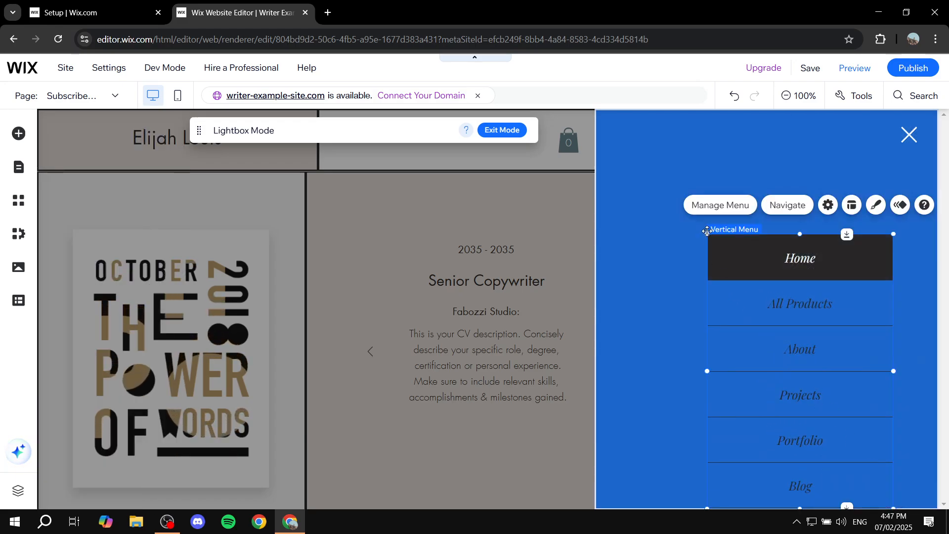
drag(706, 235, 625, 185)
drag(760, 266, 799, 286)
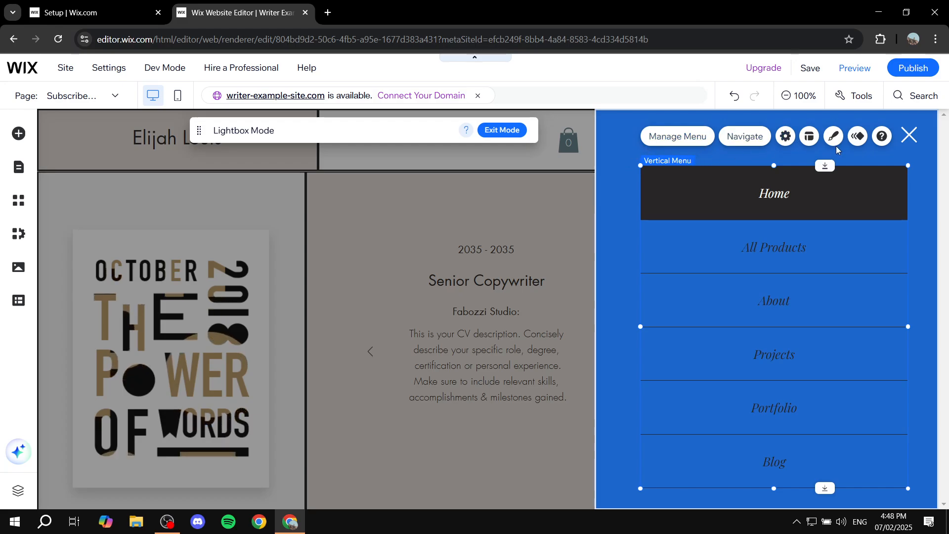
click(810, 137)
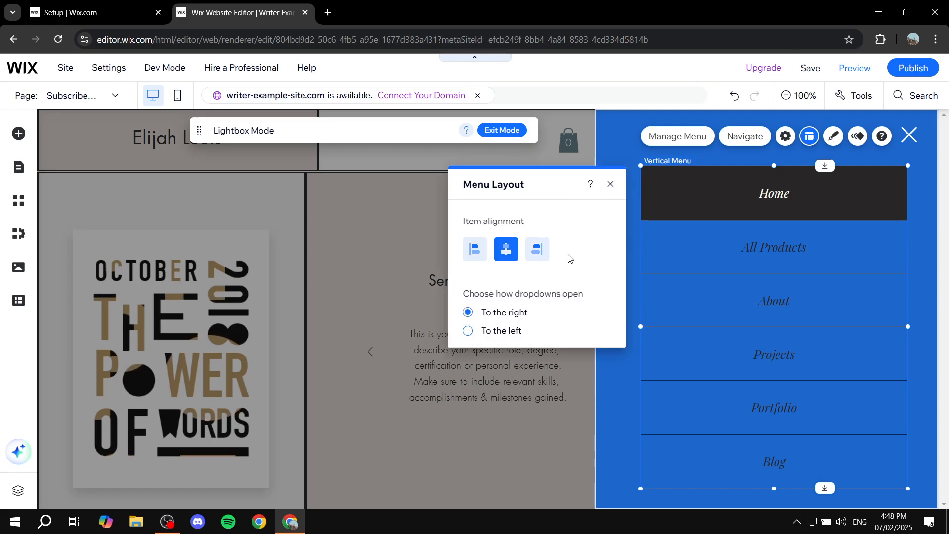
click(612, 185)
click(615, 207)
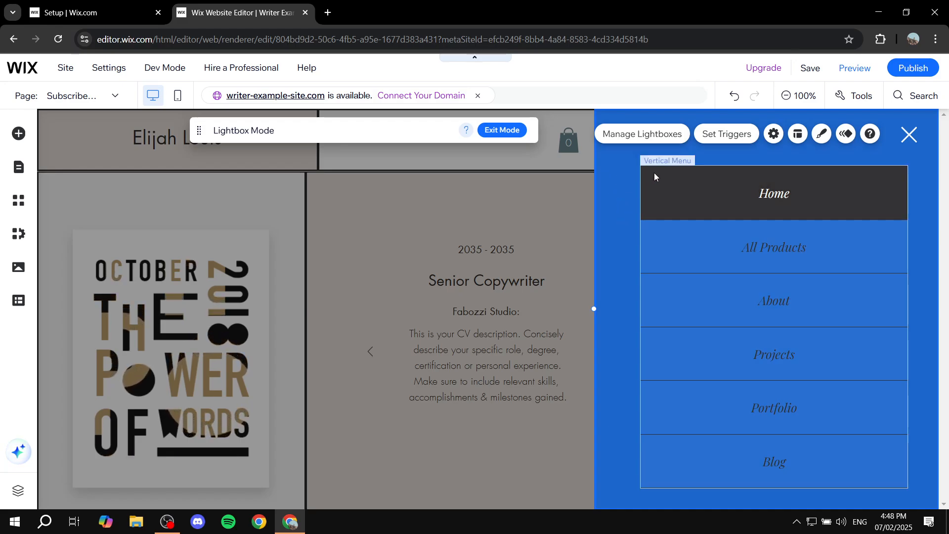
click(796, 134)
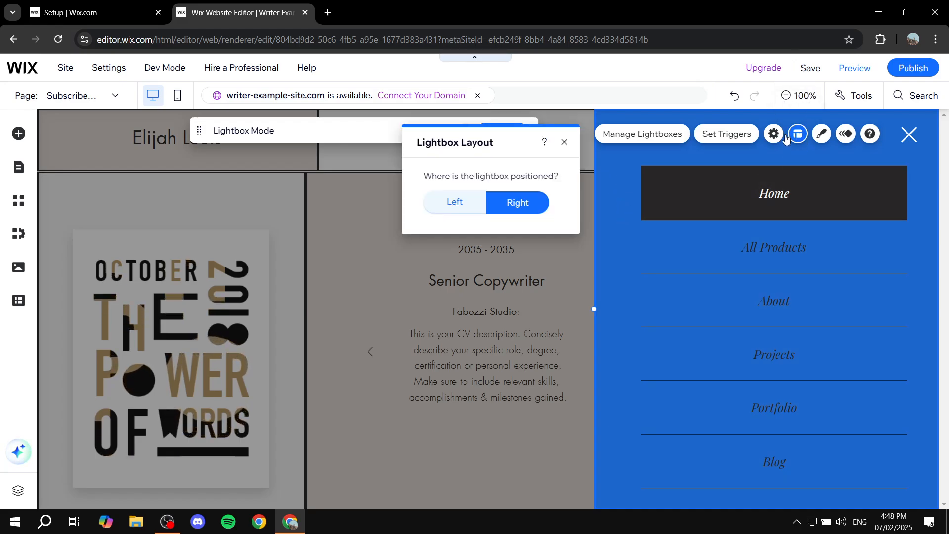
click(452, 202)
click(535, 201)
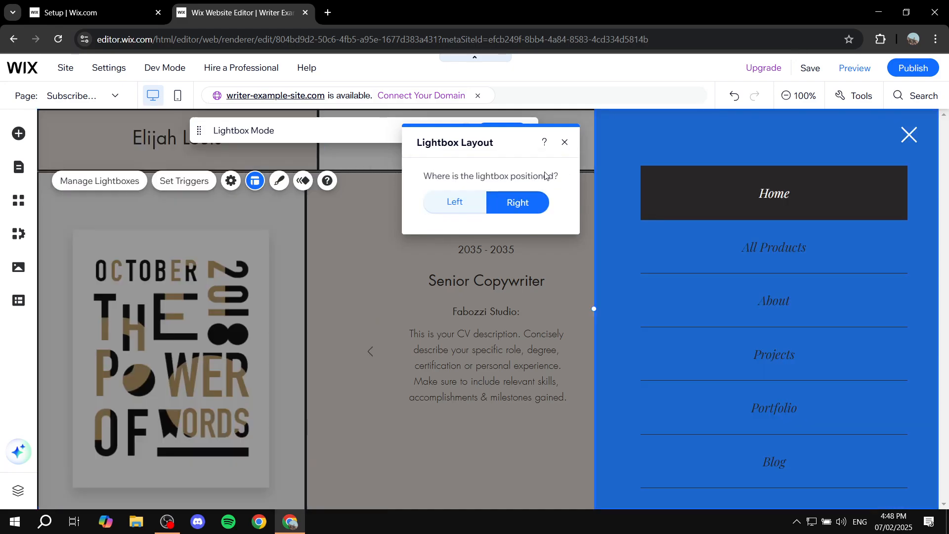
click(564, 142)
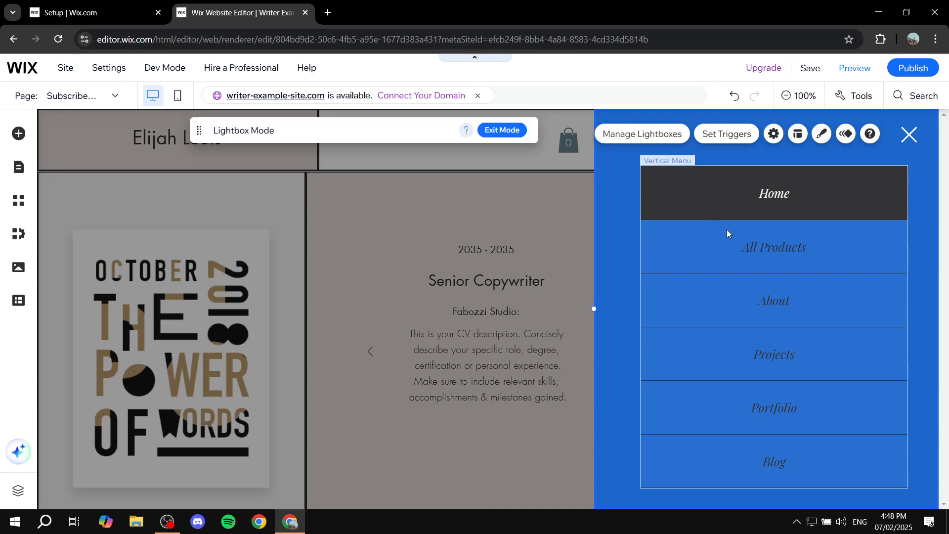
Switch the lightbox background to a gradient whose right stop is the dark theme colour at full opacity.
click(821, 137)
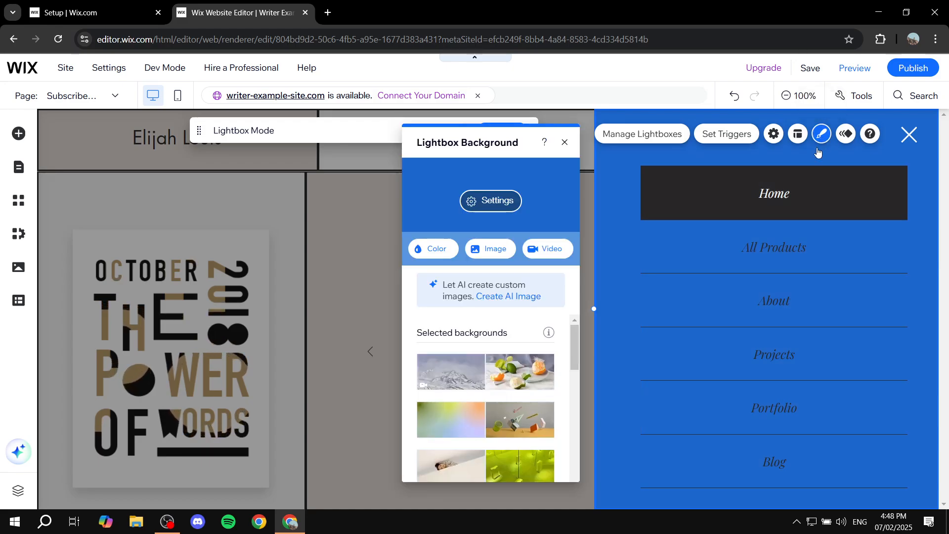
click(433, 253)
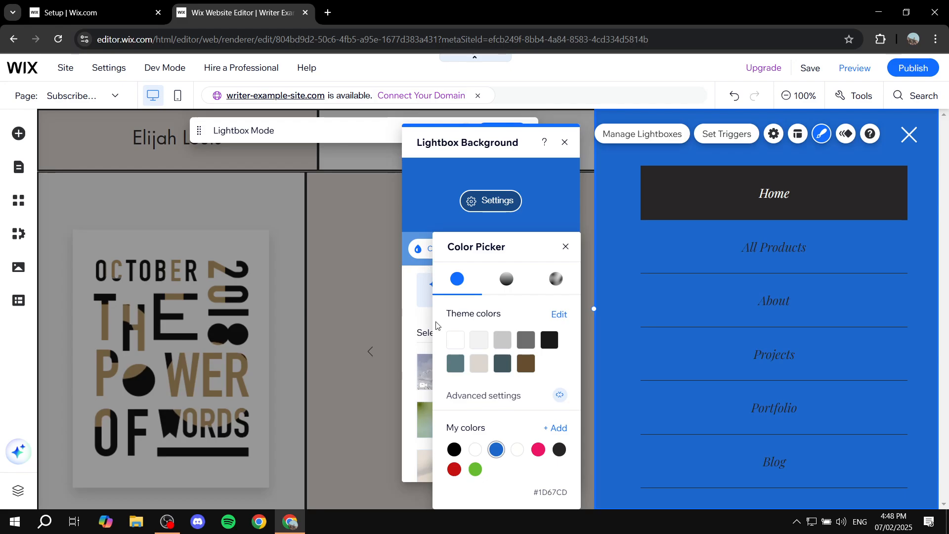
click(507, 280)
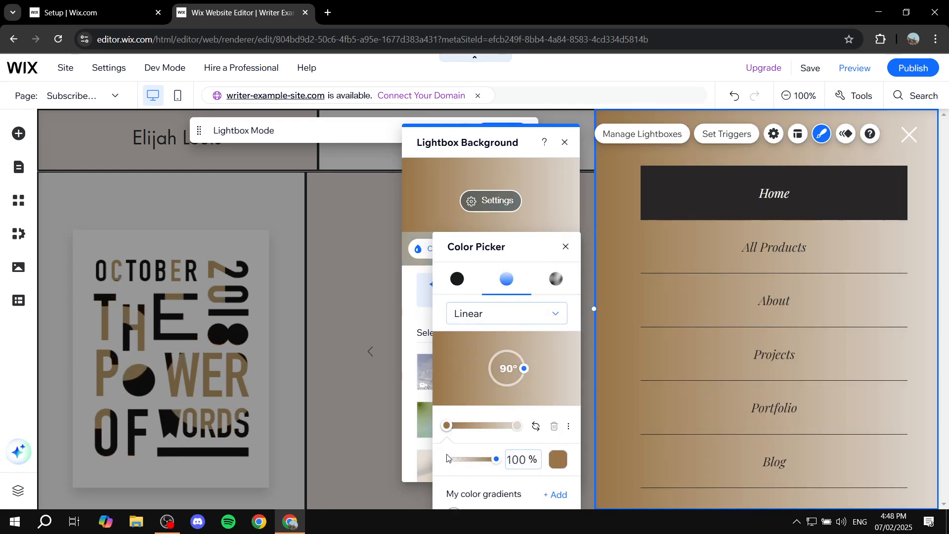
click(518, 425)
drag(497, 459, 449, 459)
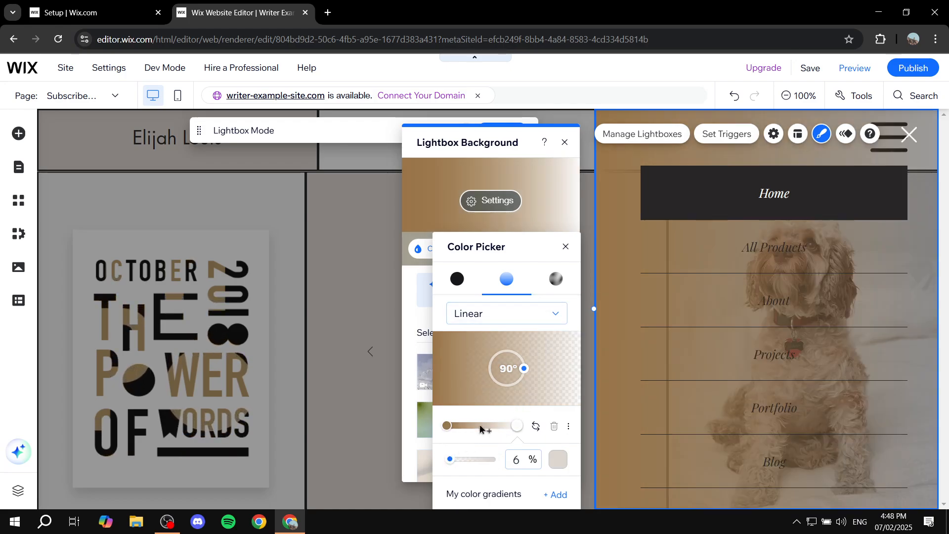
drag(449, 462, 506, 457)
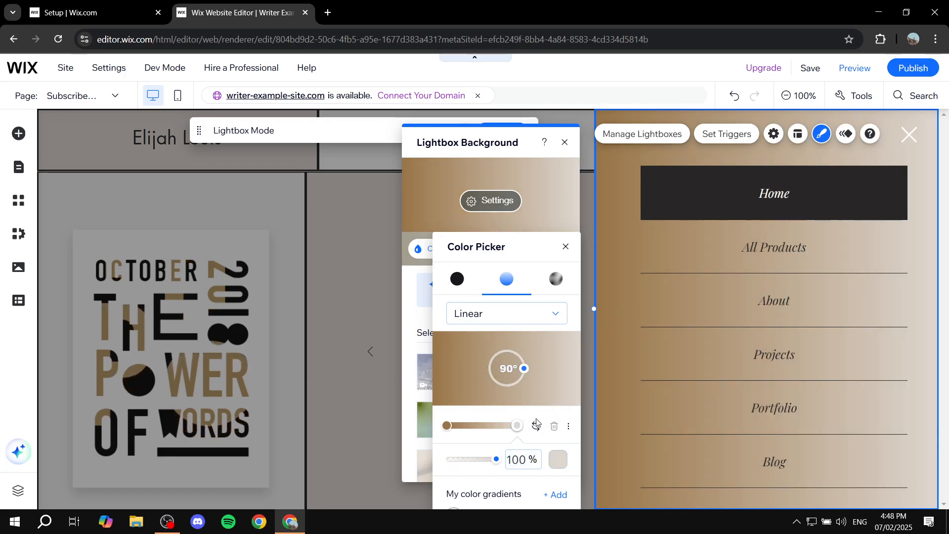
click(553, 459)
click(699, 325)
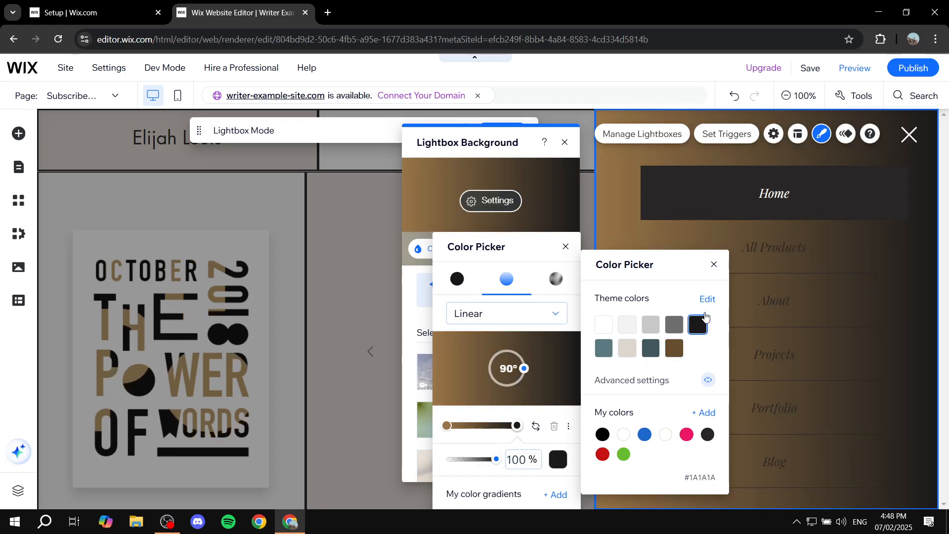
click(712, 266)
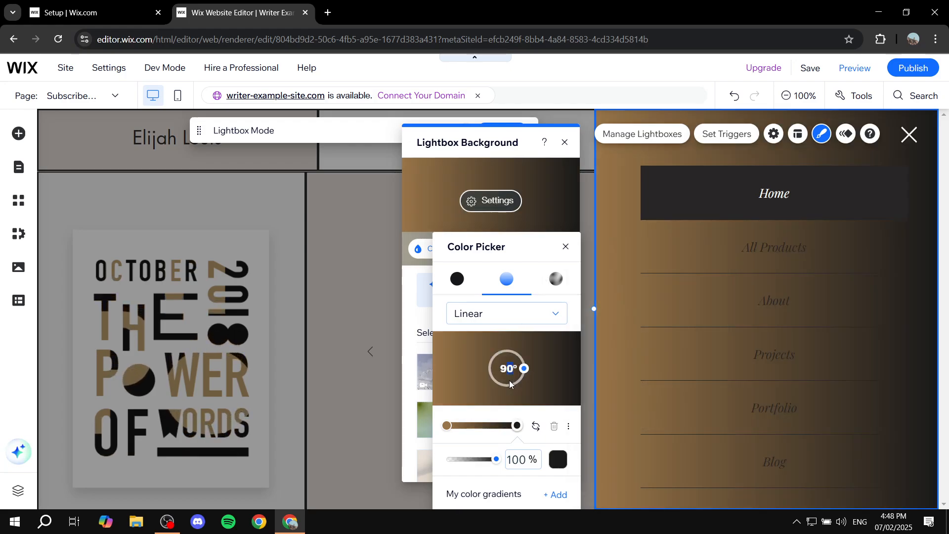
Angle the brown-to-dark gradient at 160° and close the background settings.
drag(524, 369, 513, 385)
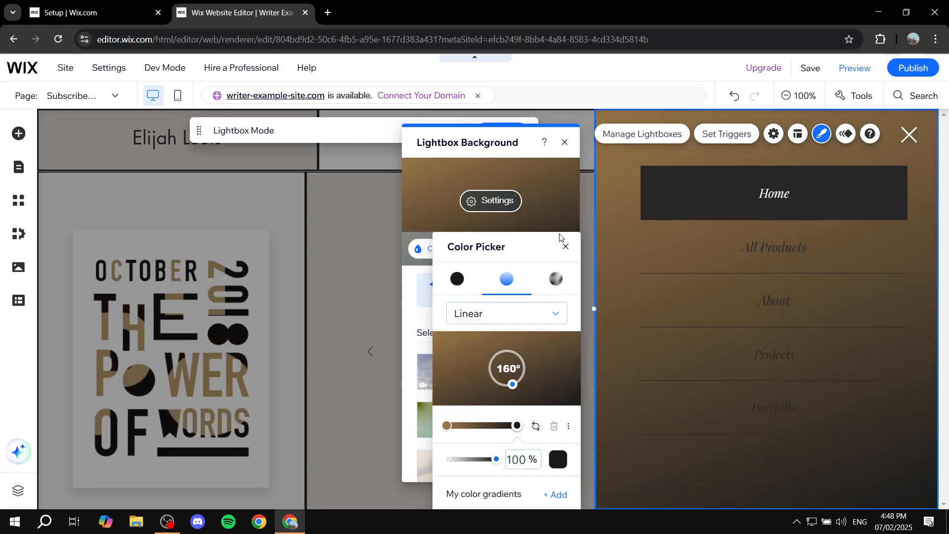
click(566, 247)
click(565, 142)
click(857, 240)
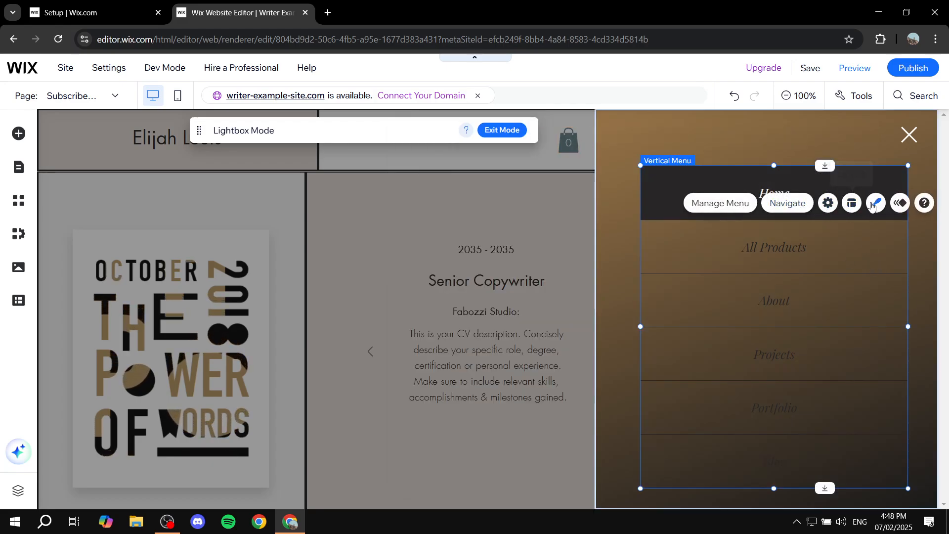
Apply the third, white boxed item style to the lightbox's vertical menu via Customize Design.
click(873, 205)
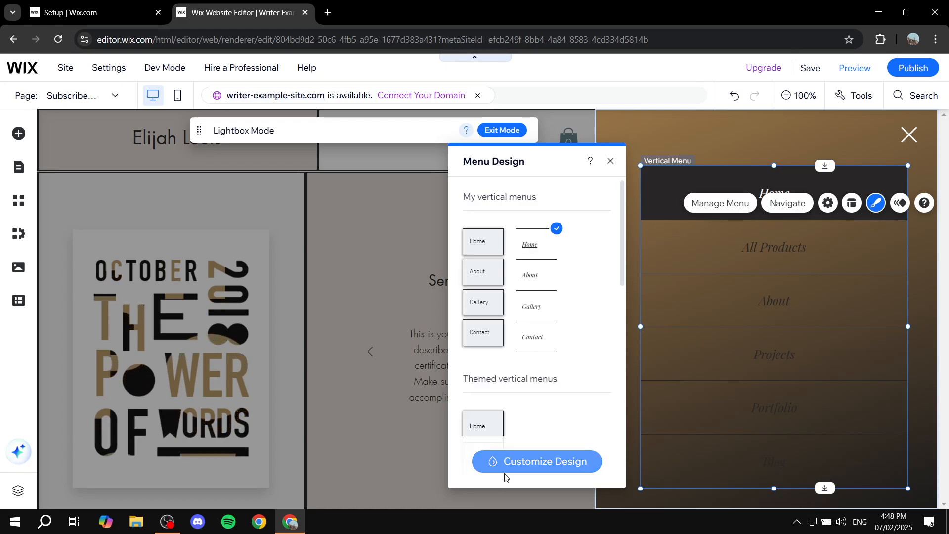
click(504, 472)
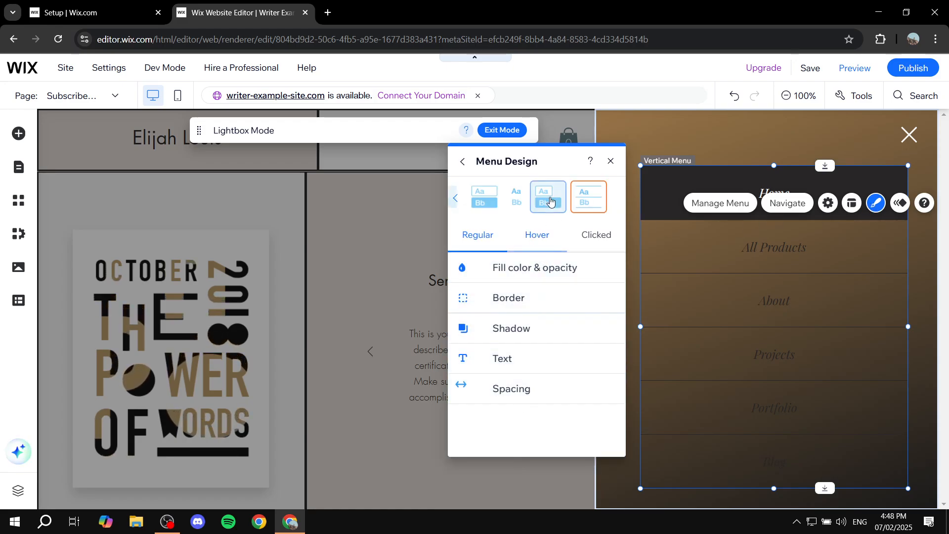
click(551, 201)
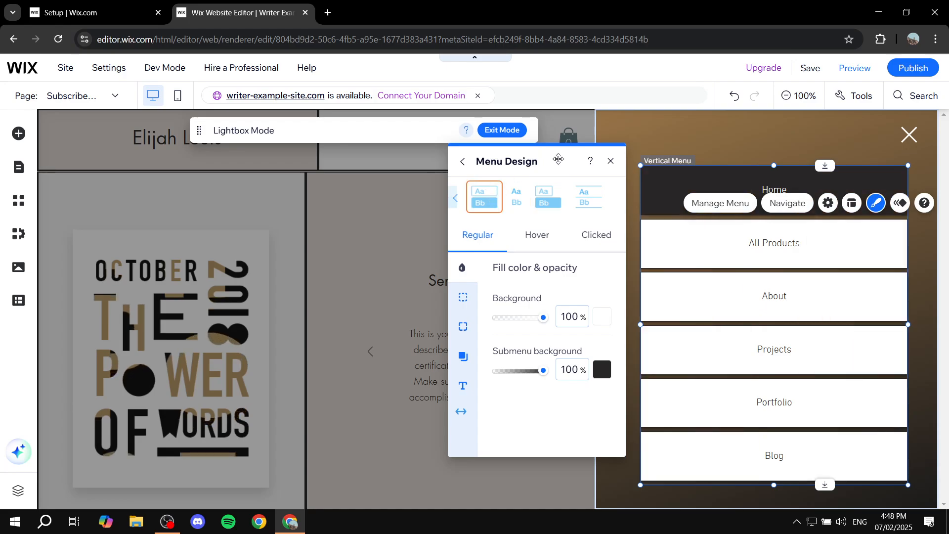
click(611, 158)
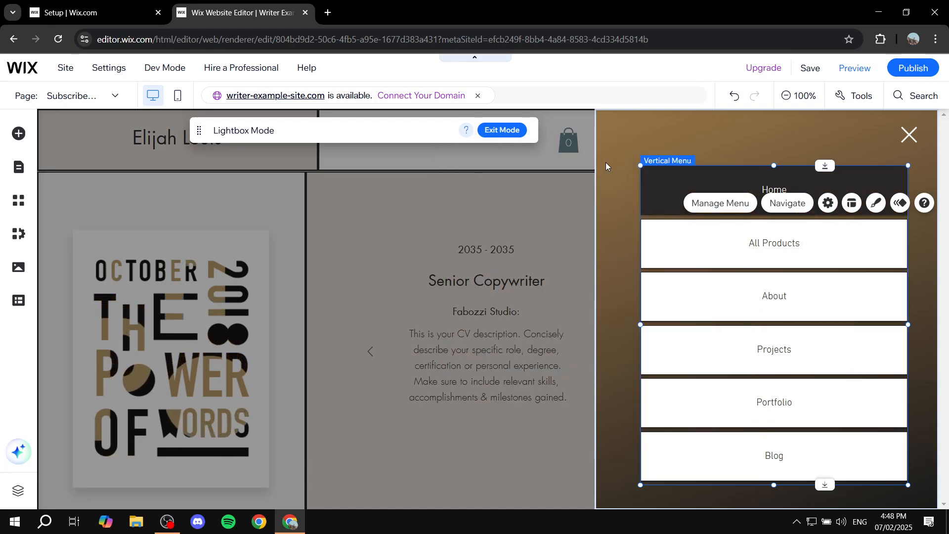
click(613, 170)
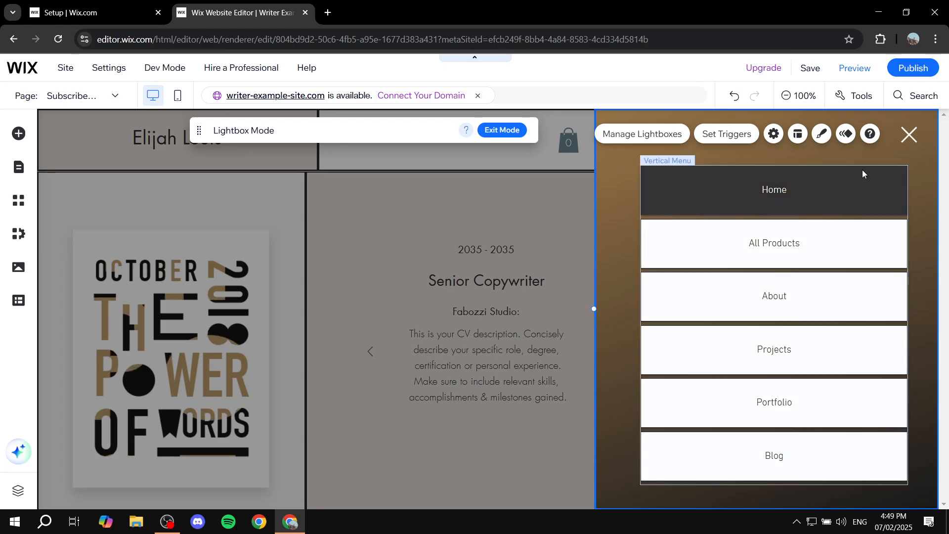
Name the lightbox 'HamBurger Menu' in Lightbox Settings, leaving automatic display set to No.
click(774, 135)
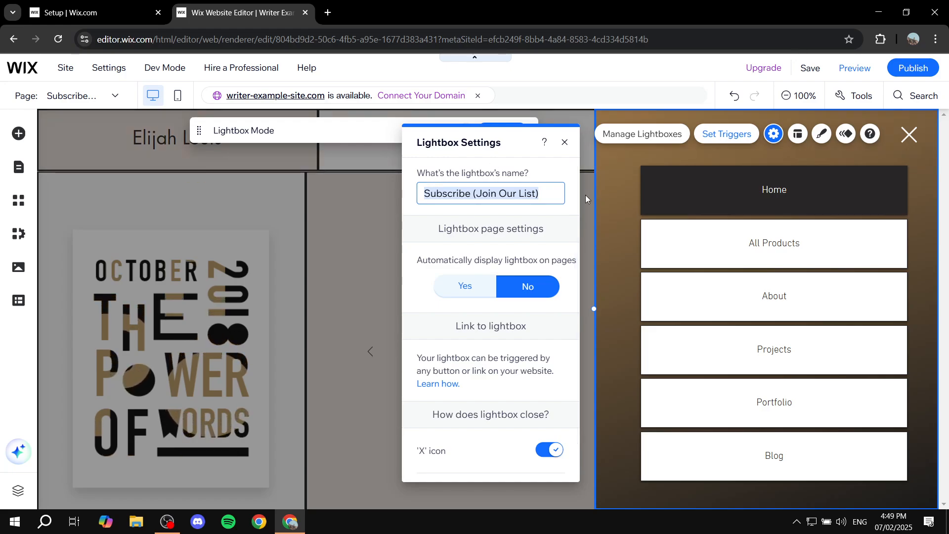
text(HamBur)
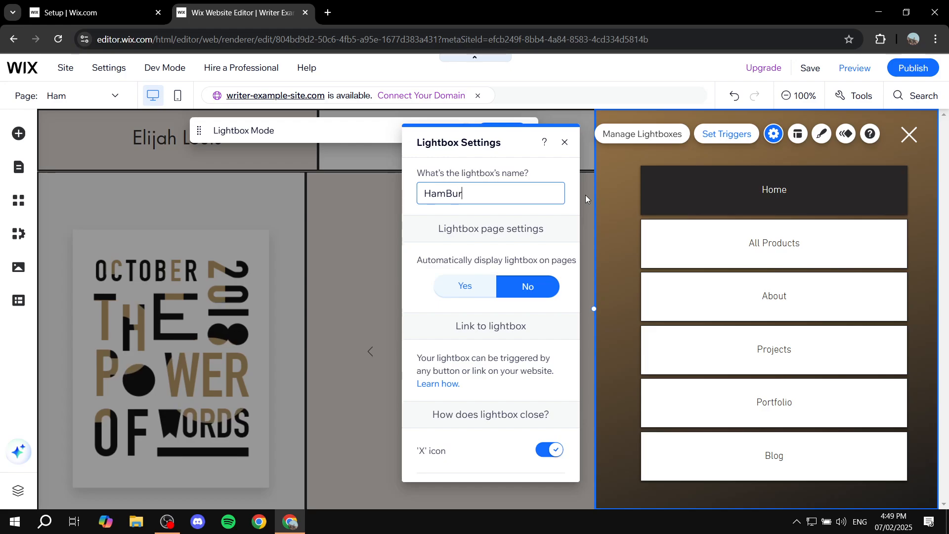
text(ger Menu)
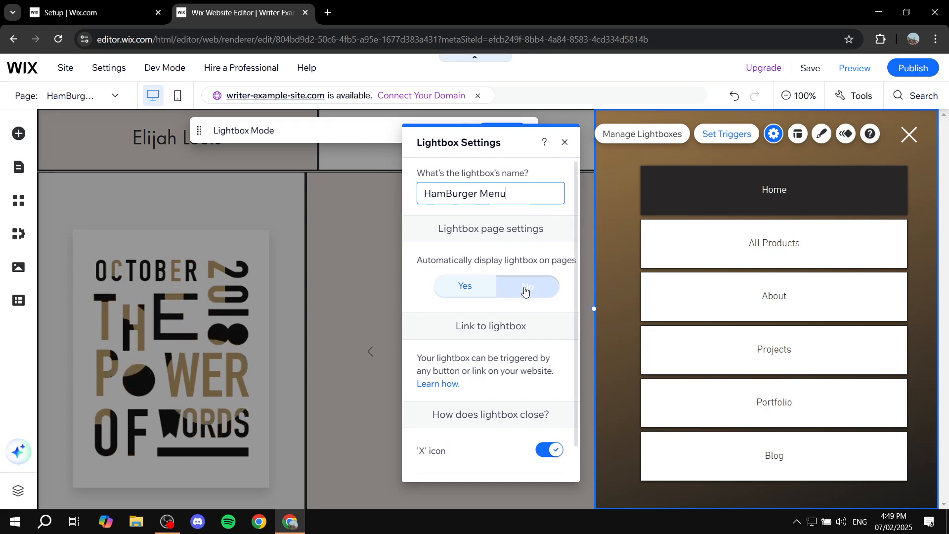
click(442, 262)
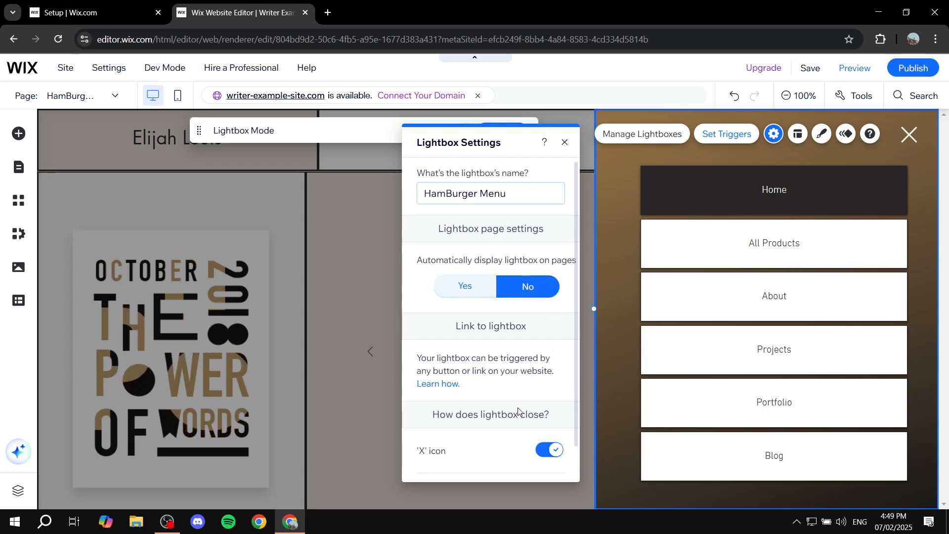
scroll(518, 411, down, 1)
scroll(499, 373, up, 1)
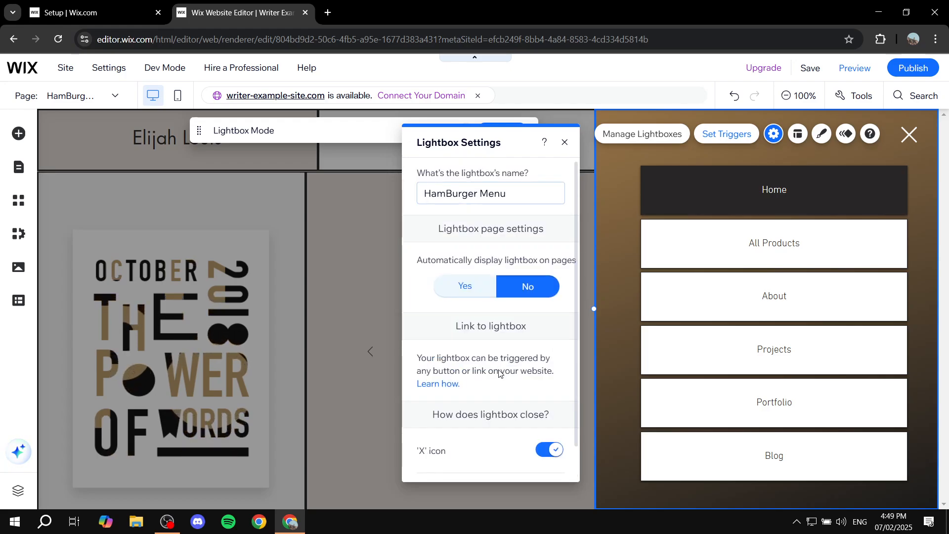
scroll(504, 346, down, 1)
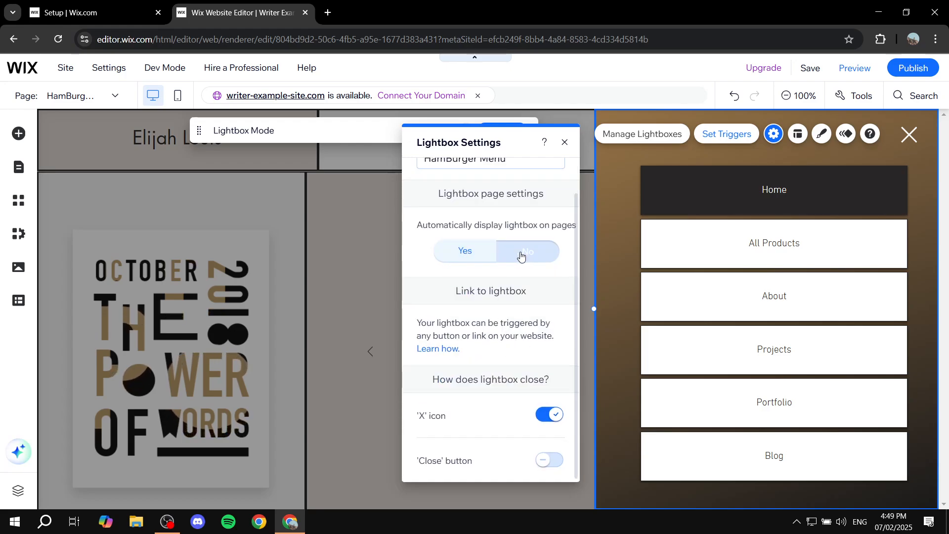
scroll(519, 254, up, 1)
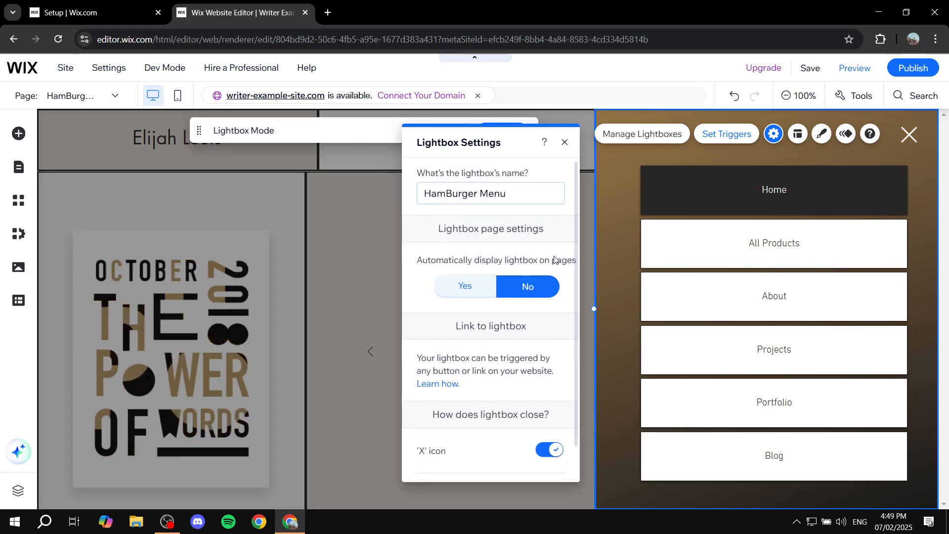
click(568, 143)
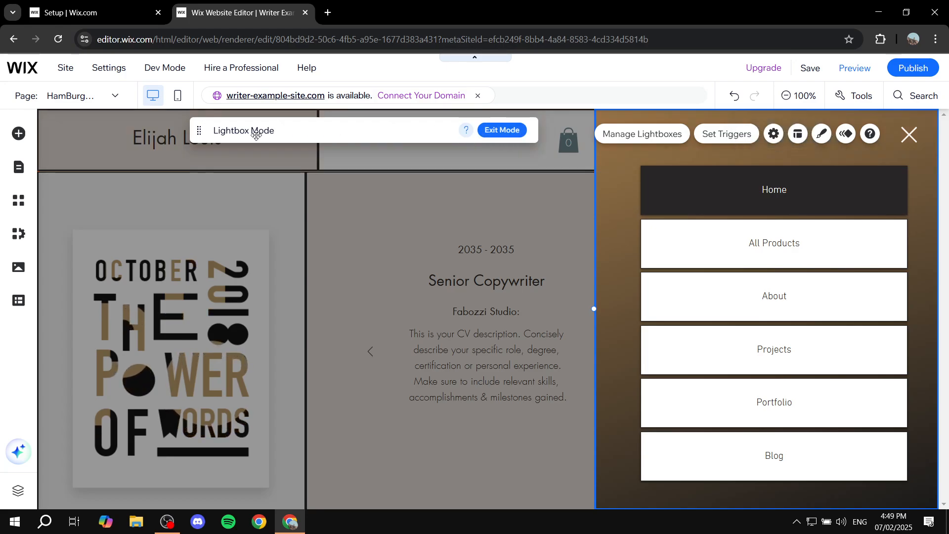
Back on the page, link the header's hamburger image to open the 'HamBurger Menu' lightbox.
click(502, 130)
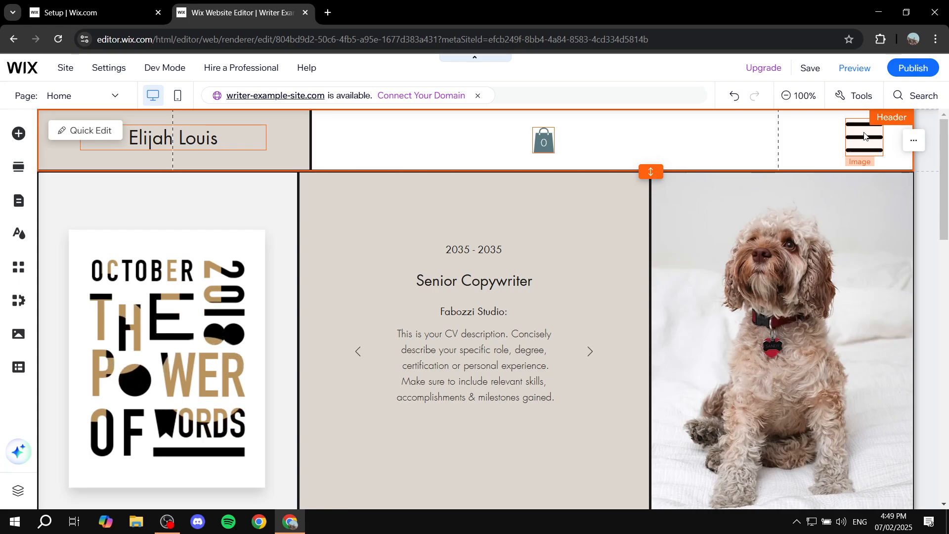
click(860, 139)
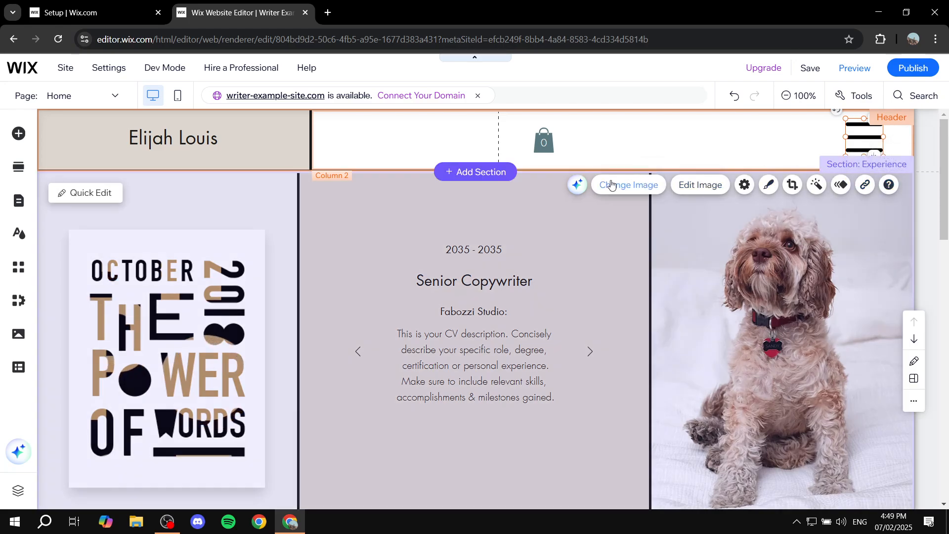
click(865, 187)
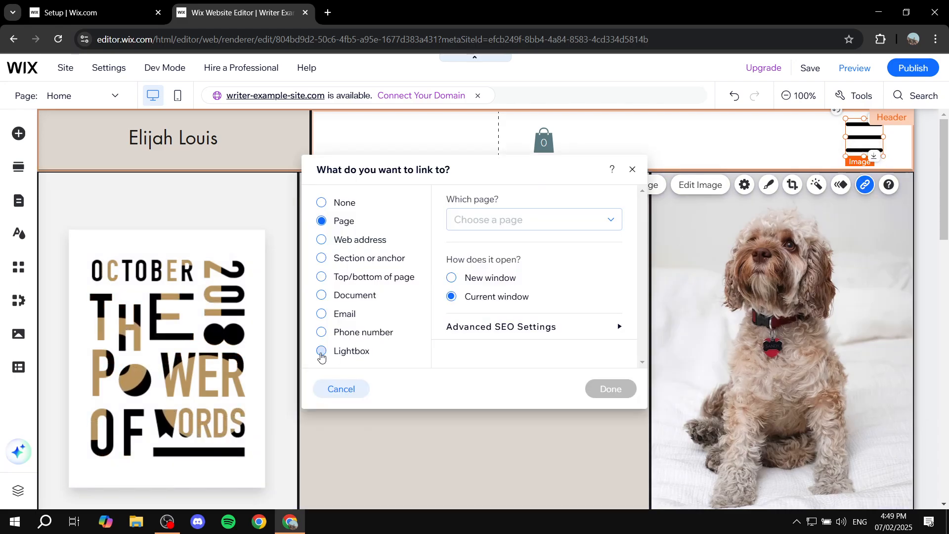
click(322, 352)
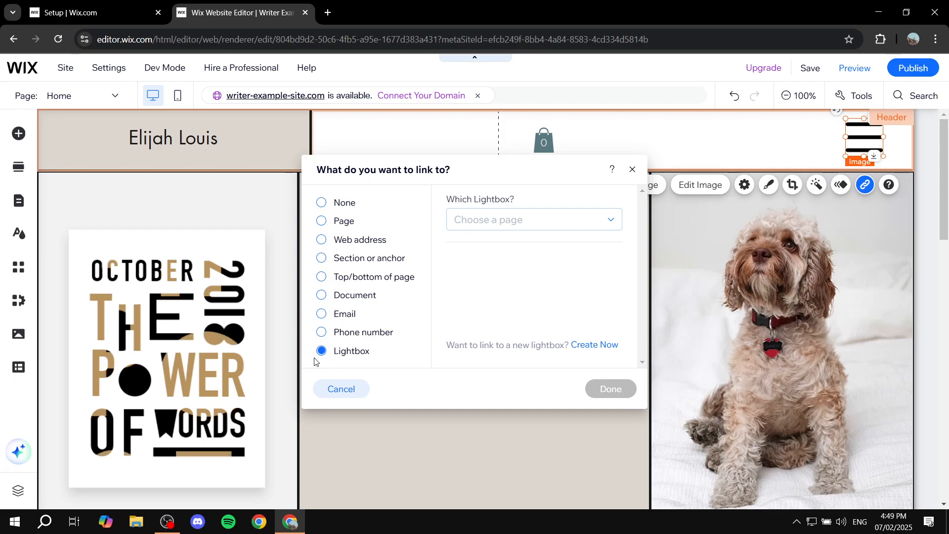
click(495, 225)
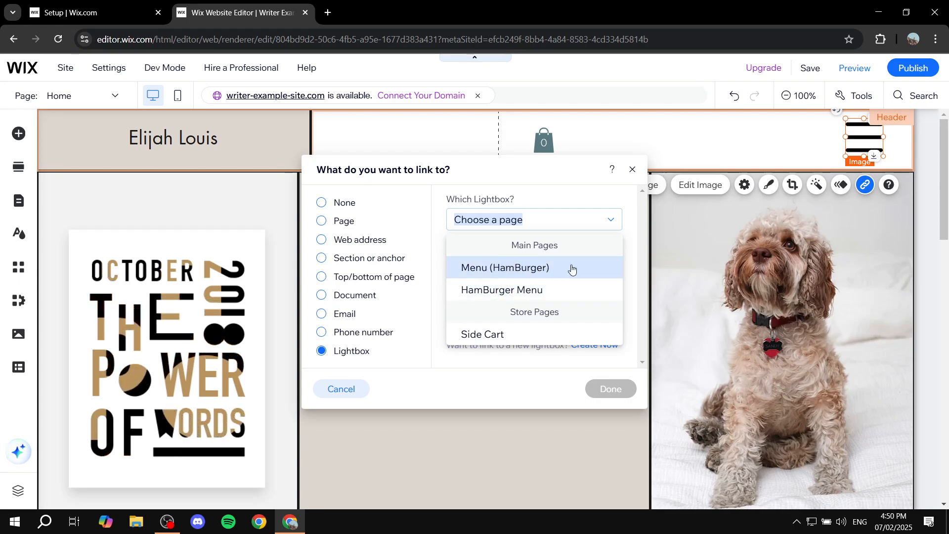
click(509, 293)
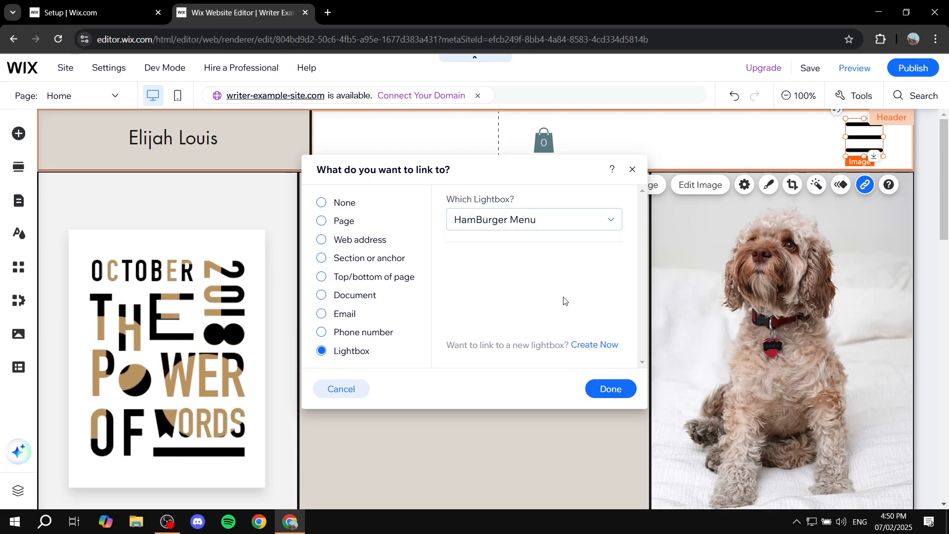
click(615, 390)
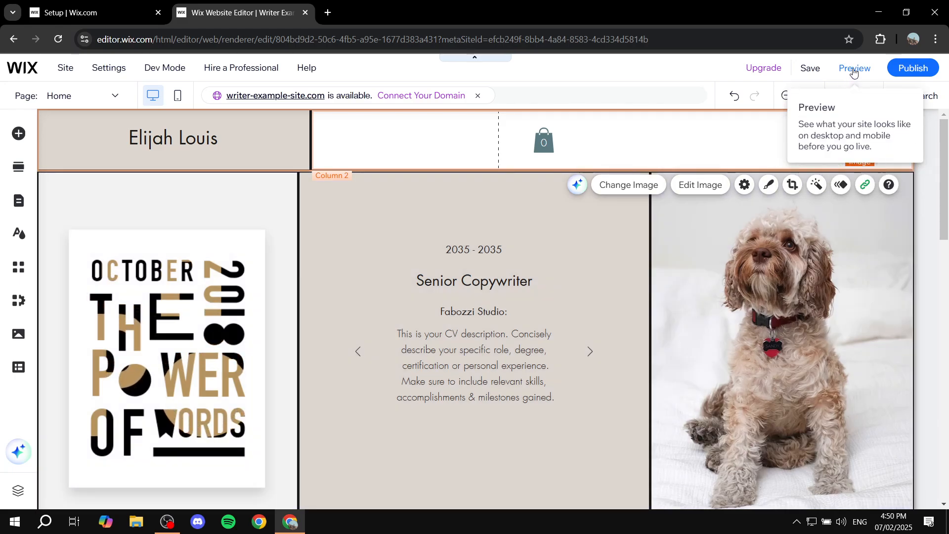
In Preview, open the hamburger menu to reach All Products, then reopen it and return Home.
click(854, 70)
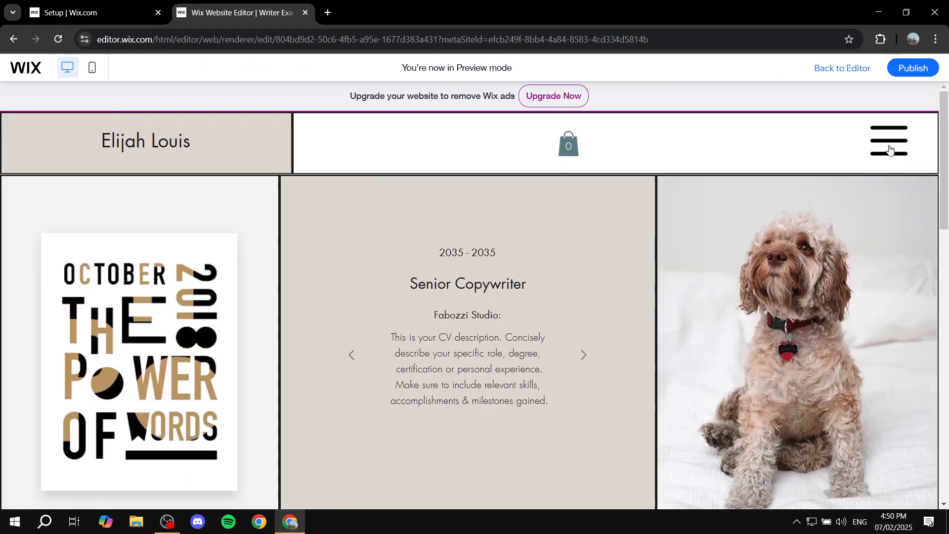
click(890, 147)
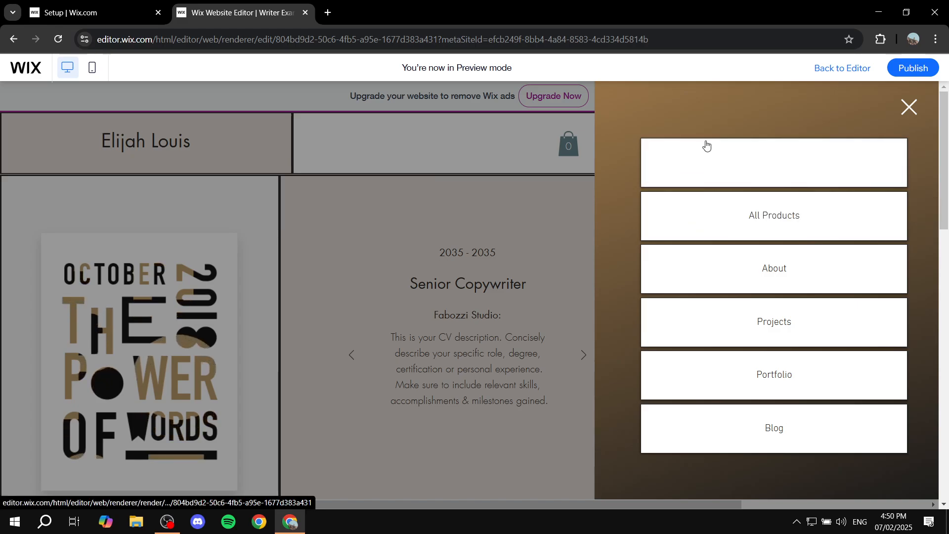
click(843, 196)
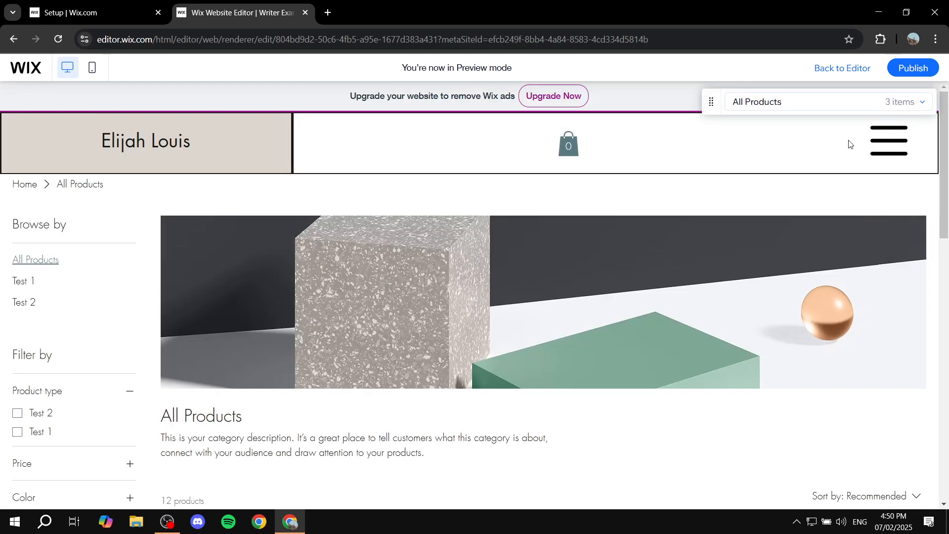
click(892, 142)
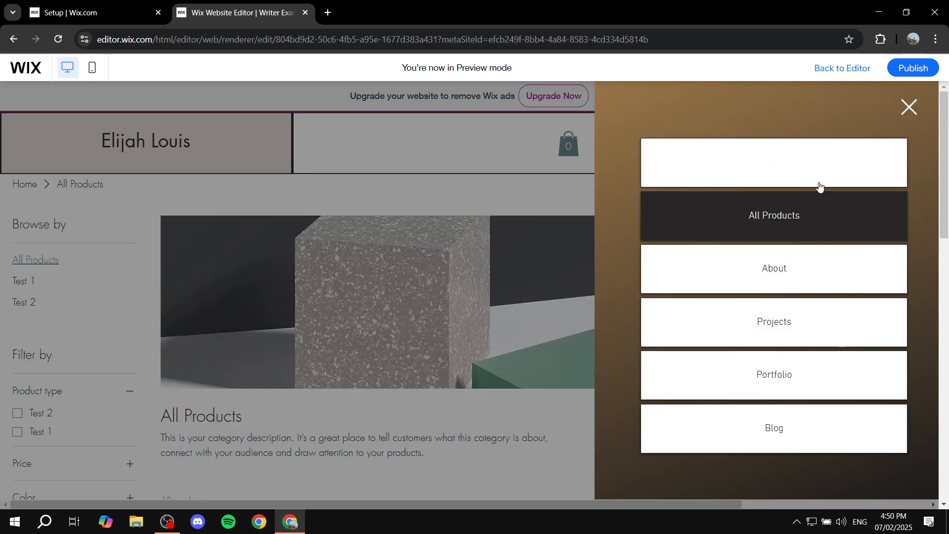
click(811, 170)
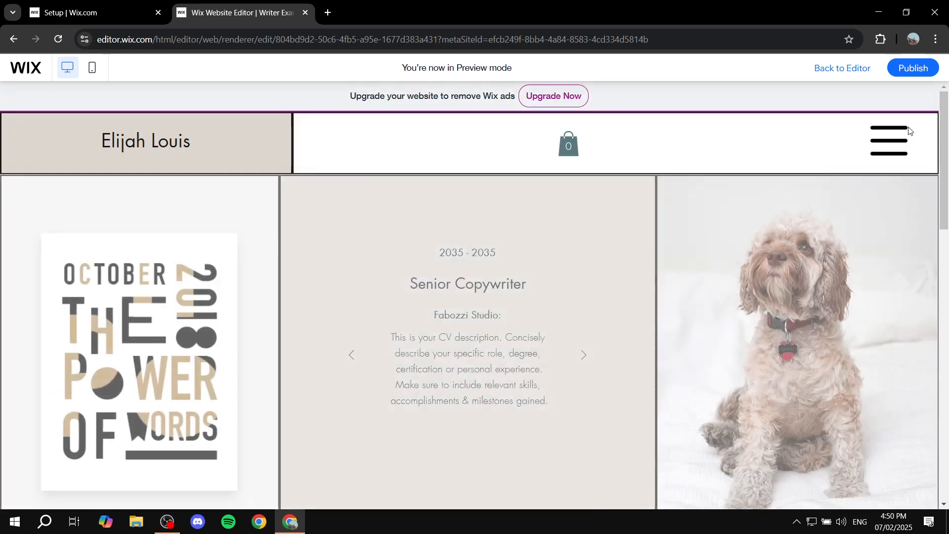